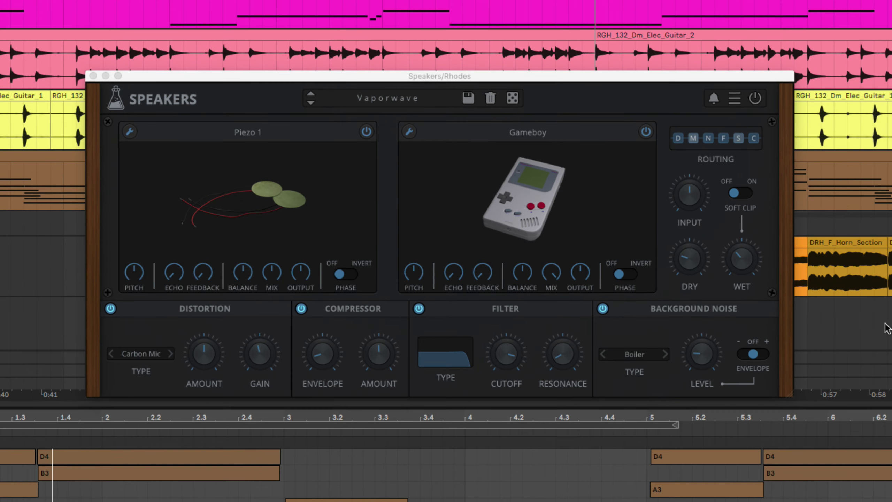
- Replace Piezo 1 in the left slot with the Telephone 1960 model
left_click(242, 132)
mouse_move(247, 216)
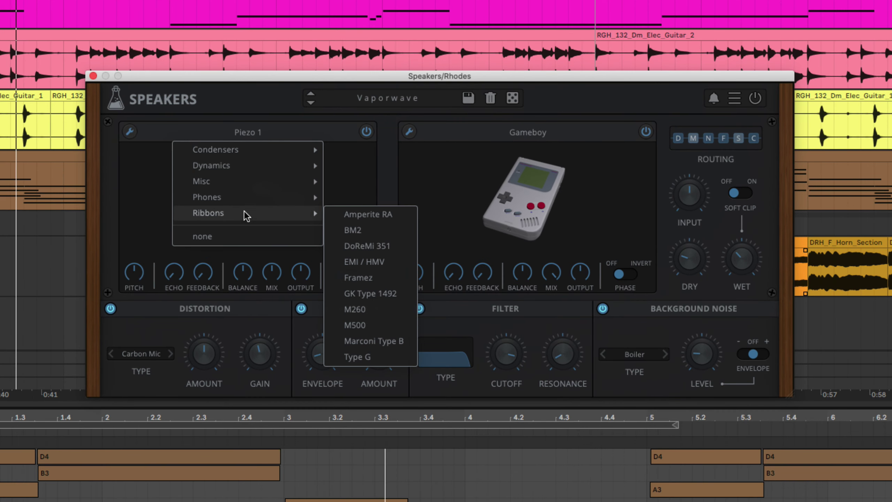
mouse_move(257, 196)
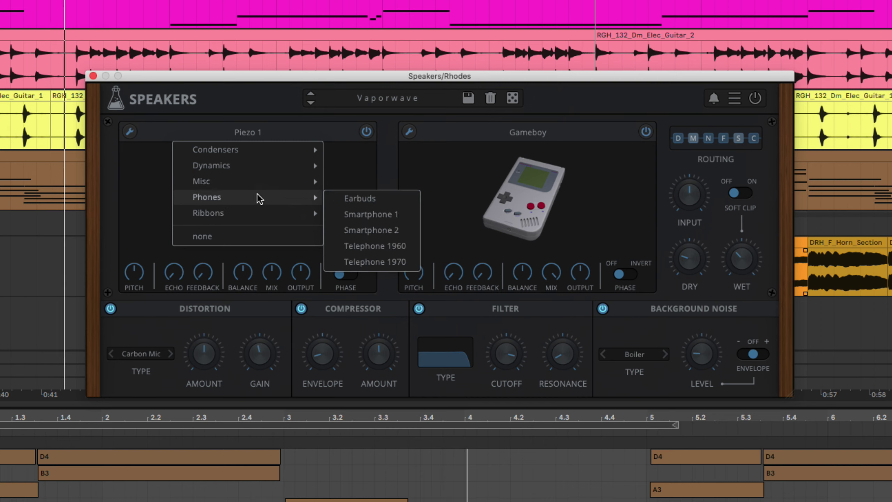
left_click(379, 246)
- Load Electronic Organ into the right slot, then step back to Boombox
left_click(527, 132)
mouse_move(530, 151)
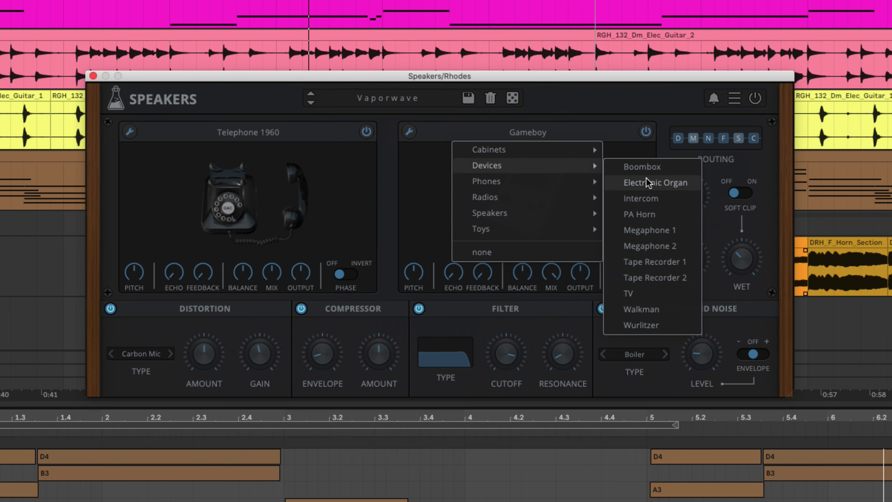
left_click(648, 183)
left_click(420, 208)
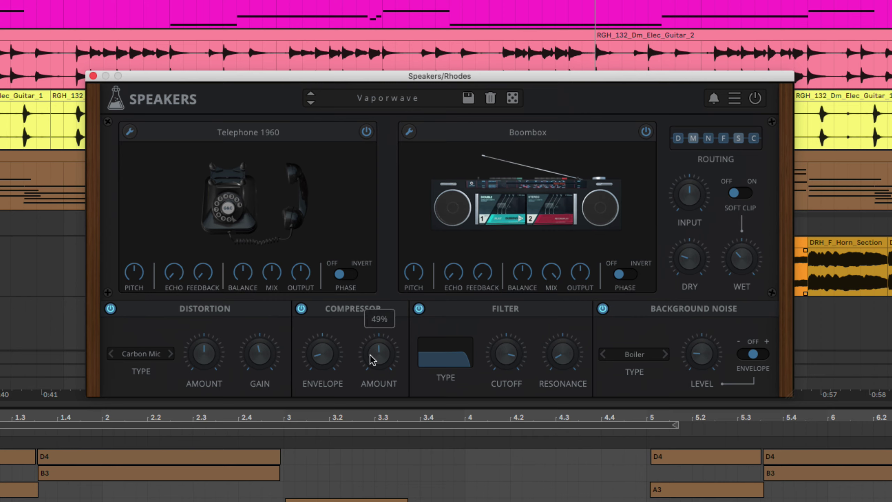
- Reorder the routing so Speaker follows Mic and Compressor sits before Filter
left_click(715, 139)
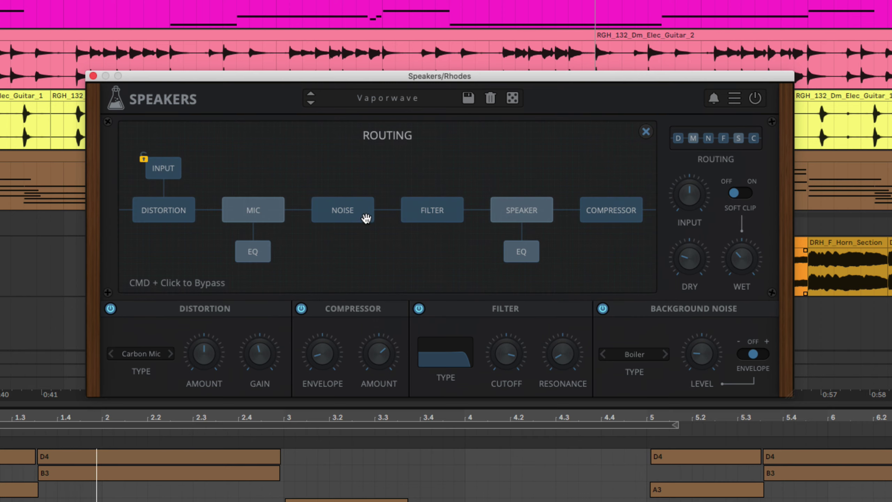
left_click_drag(519, 214, 335, 215)
left_click_drag(587, 219, 518, 215)
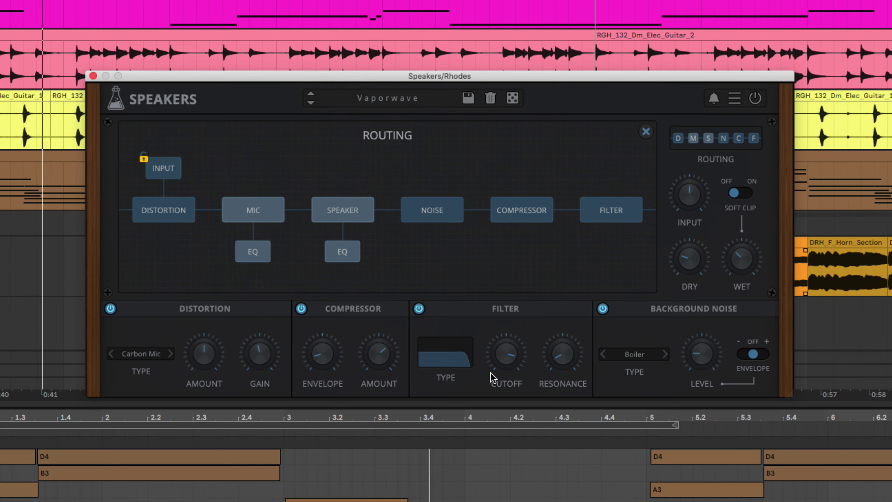
- Lower filter cutoff to about 1.8 kHz, raise resonance, and set noise to Hum 2
left_click_drag(506, 353, 503, 406)
left_click_drag(569, 362, 574, 346)
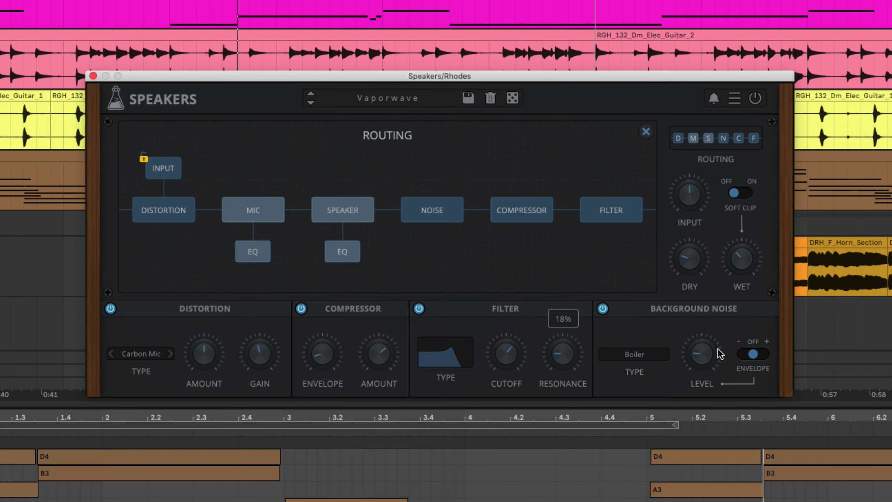
left_click(636, 353)
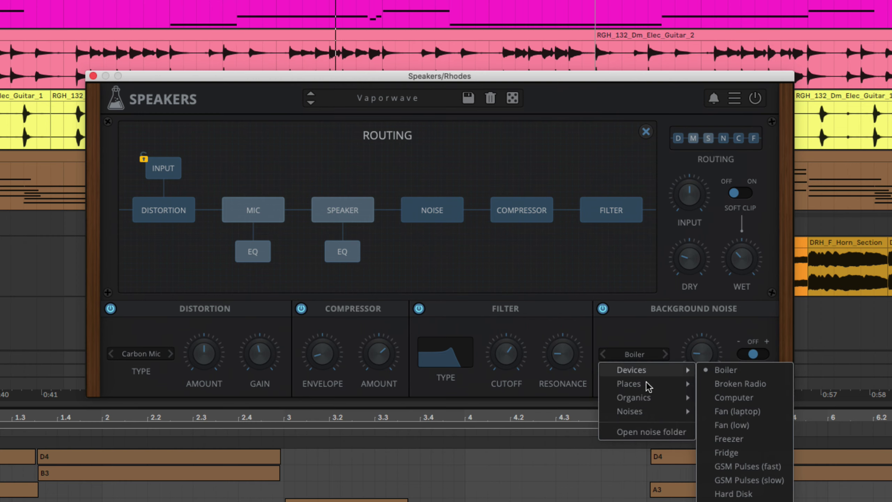
mouse_move(646, 384)
mouse_move(644, 400)
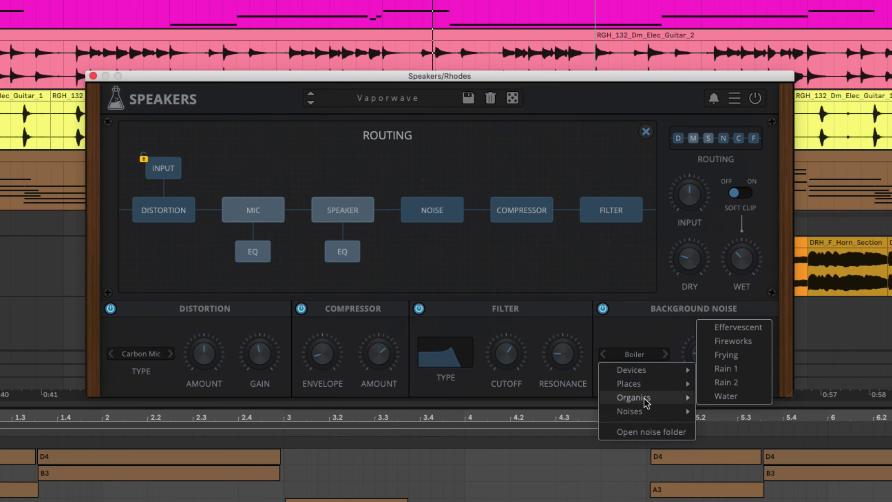
mouse_move(645, 415)
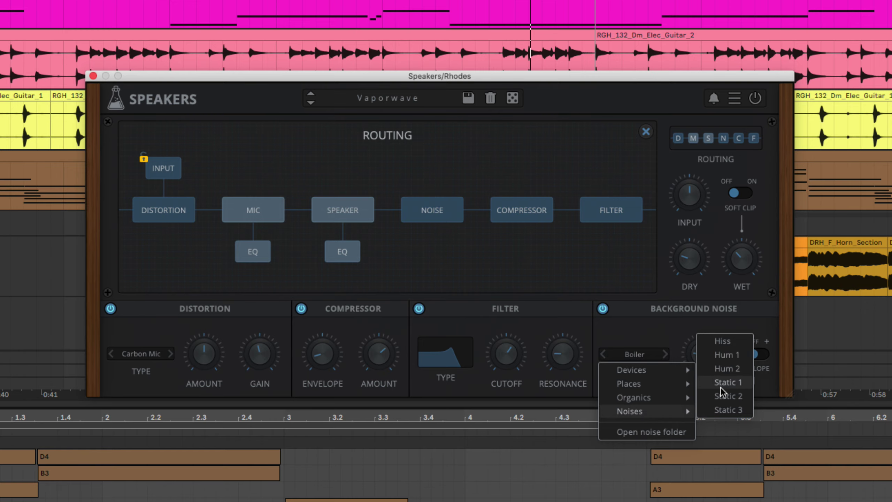
left_click(727, 369)
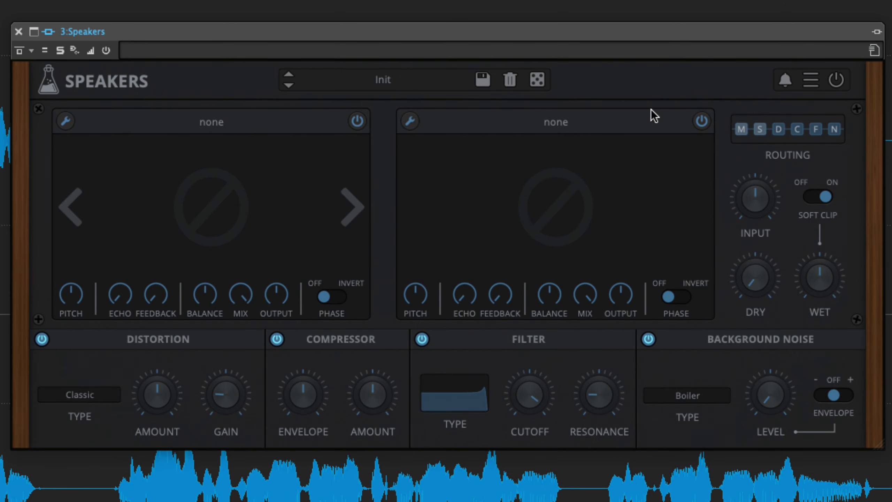
- Start playback and load the EV RE20 mic into the left slot
key("space")
left_click(203, 125)
mouse_move(217, 160)
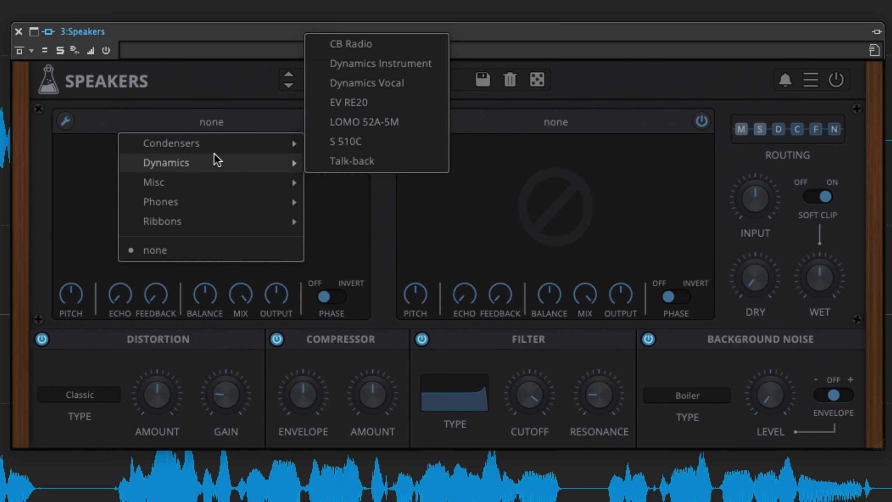
left_click(386, 104)
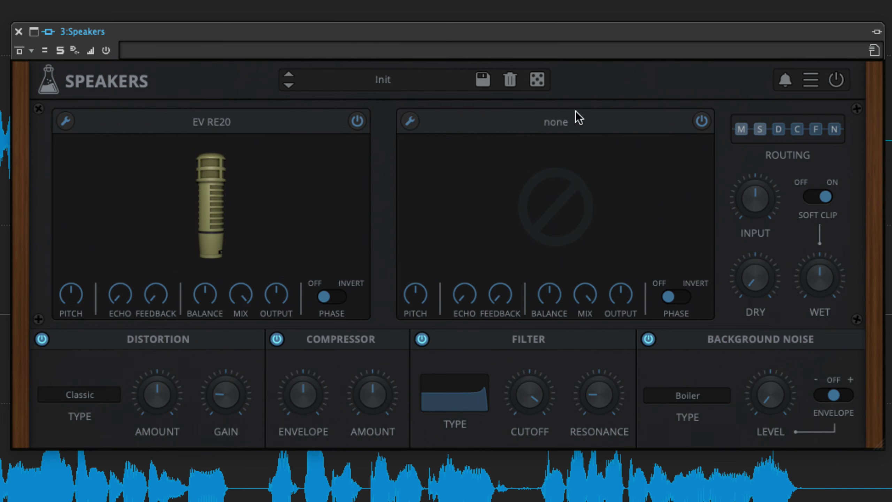
- Load Radio 3 into the right slot
left_click(565, 121)
mouse_move(561, 183)
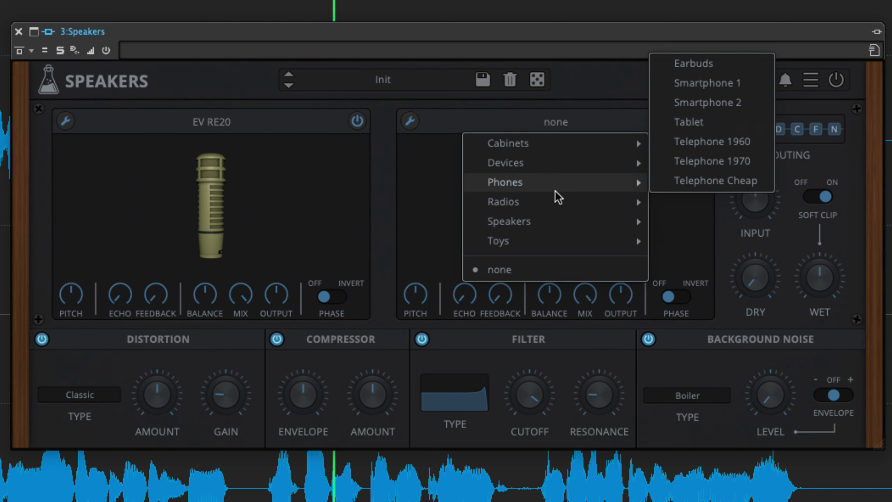
mouse_move(558, 202)
left_click(699, 163)
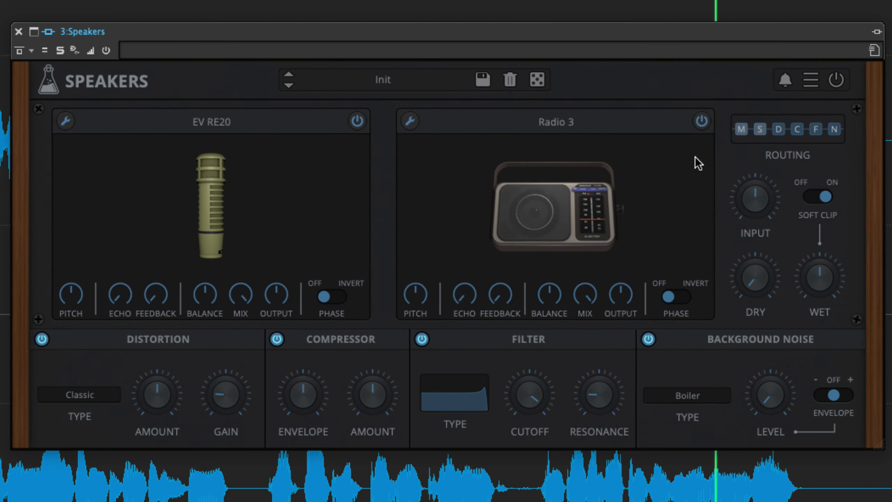
- Bypass and re-enable both models, then clear the right slot back to none
left_click(357, 122)
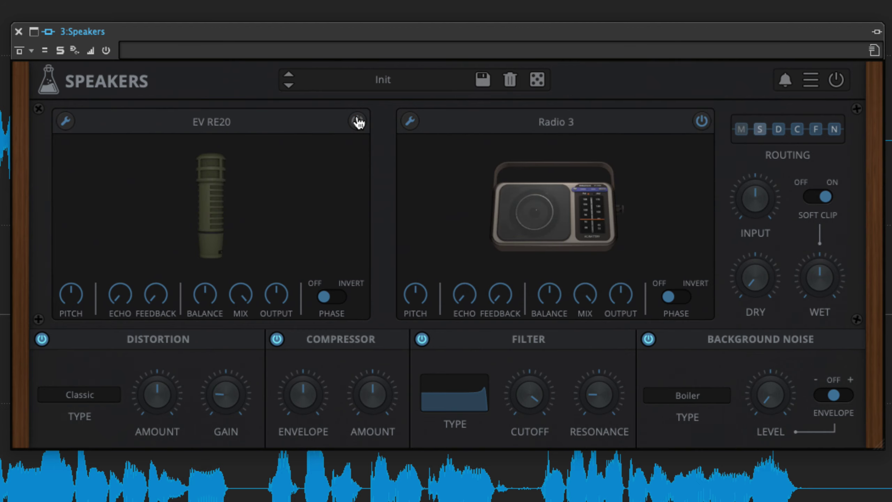
left_click(357, 122)
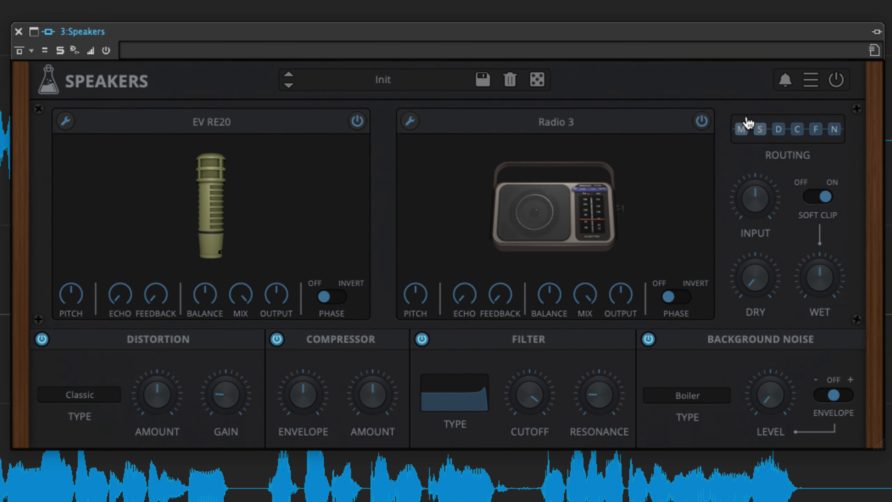
left_click(701, 121)
left_click(702, 121)
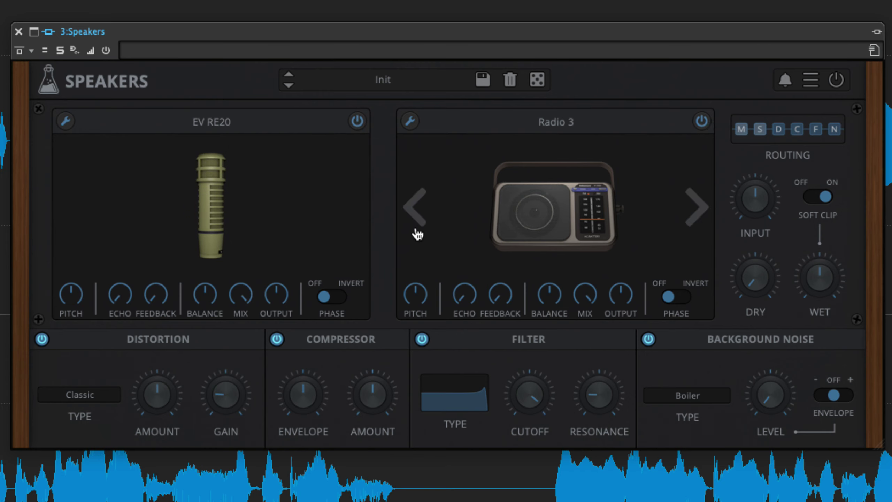
left_click(555, 130)
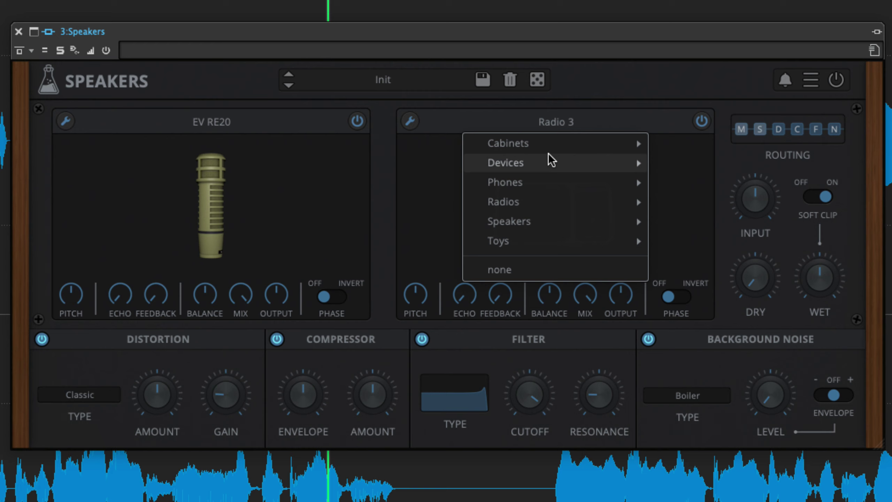
left_click(514, 269)
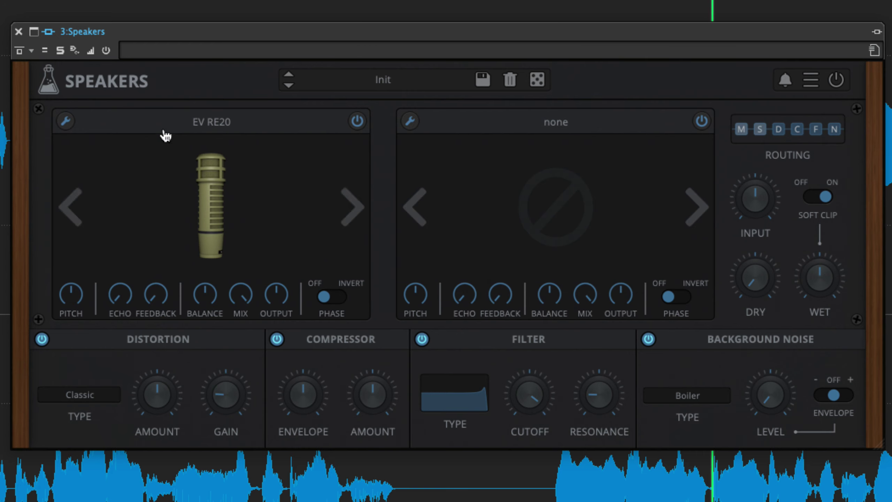
- Swap the left slot's EV RE20 for Telephone 1960
left_click(214, 124)
mouse_move(216, 144)
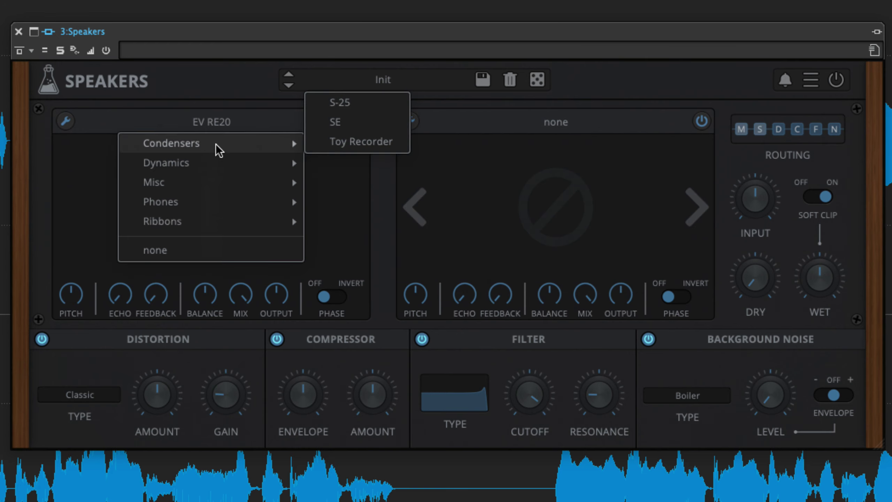
mouse_move(214, 165)
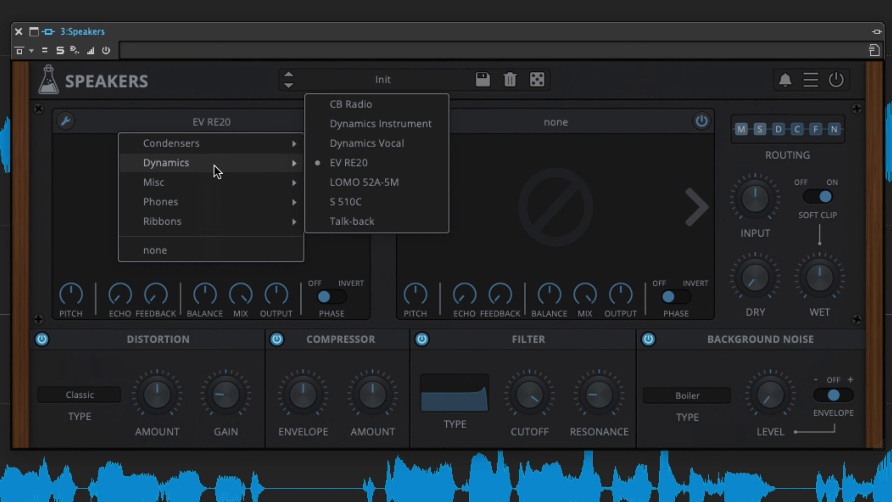
mouse_move(211, 225)
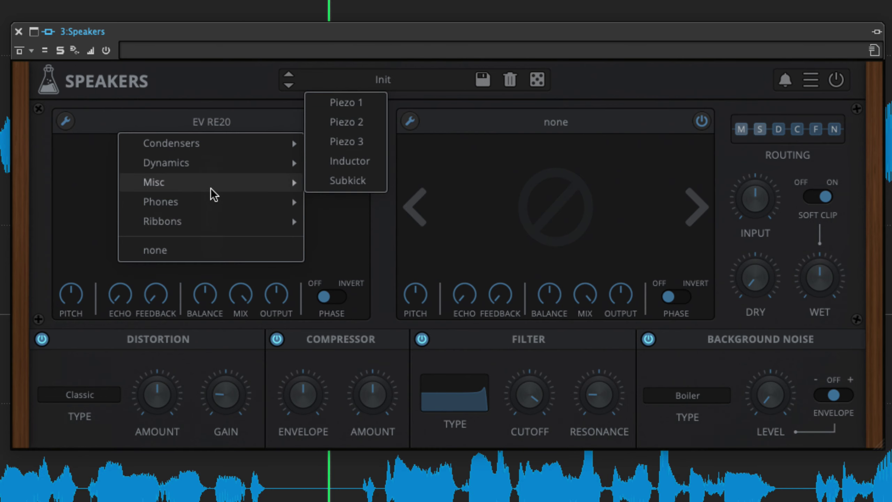
mouse_move(212, 204)
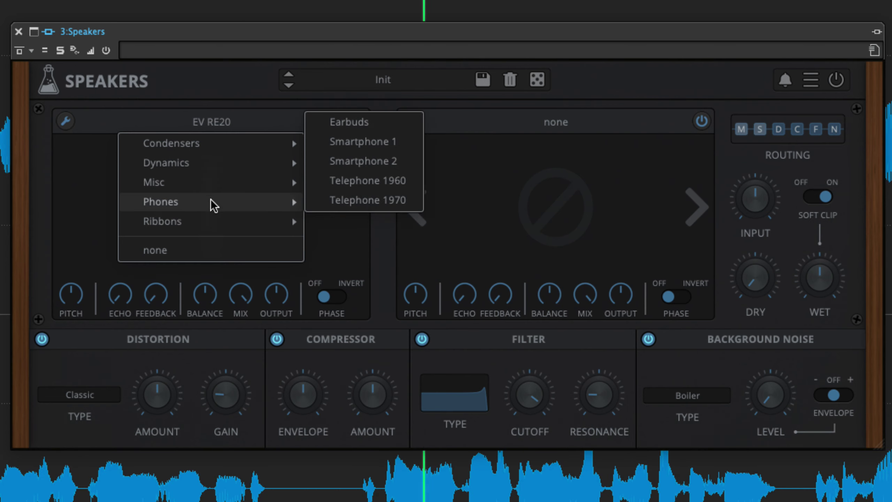
left_click(349, 174)
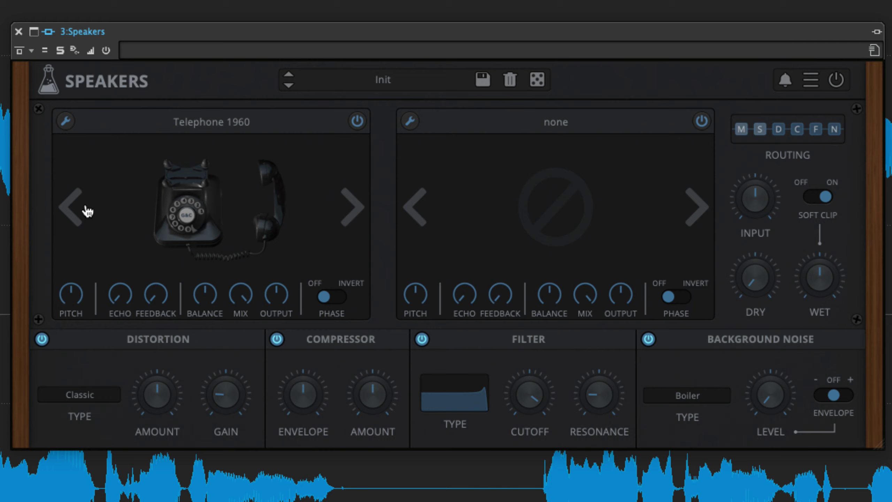
- Audition Smartphone 2, Smartphone 1, Dynamics Vocal, Dynamics Instrument and CB Radio mics
left_click(87, 210)
left_click(87, 210)
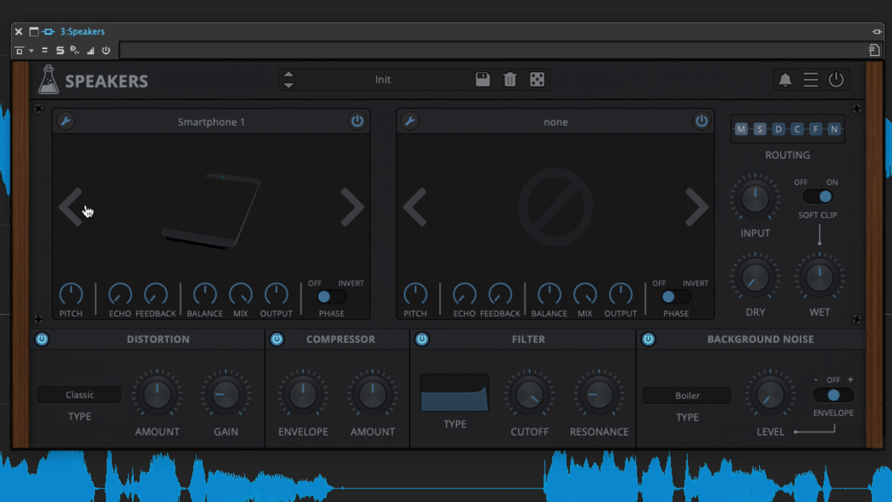
left_click(214, 130)
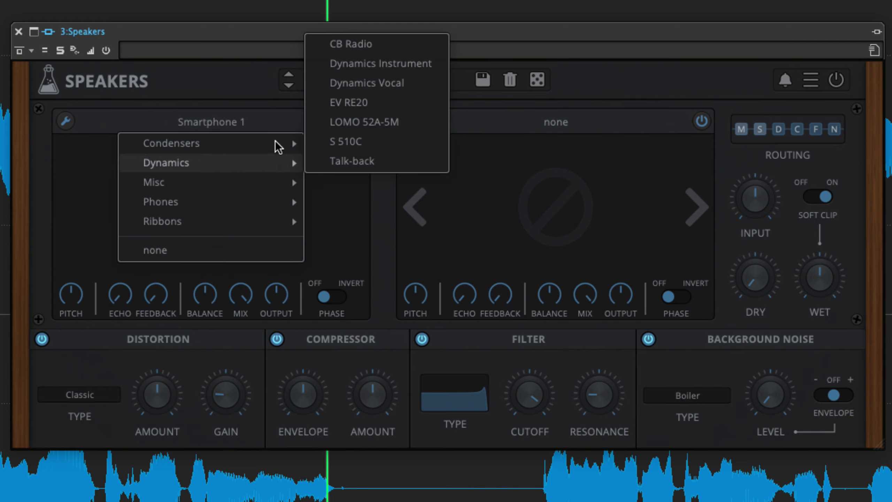
left_click(349, 83)
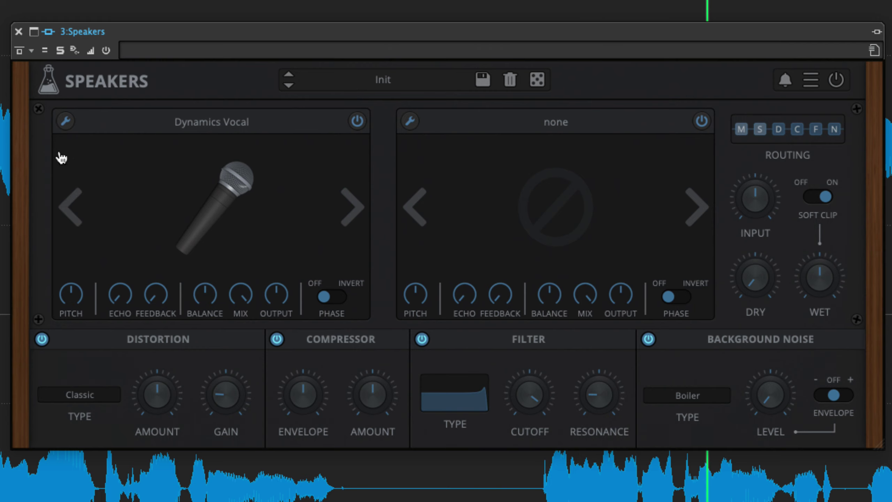
left_click(68, 218)
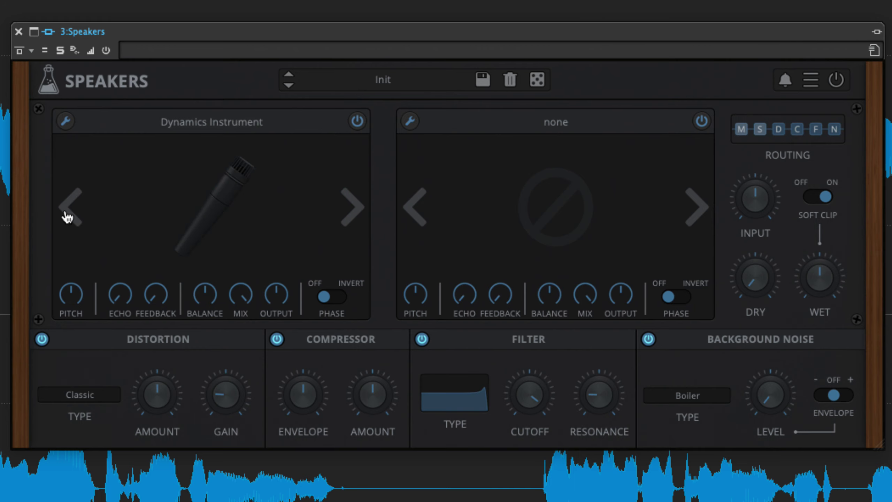
left_click(68, 218)
- Try the Toy Recorder mic, then step back to the SE model
left_click(210, 123)
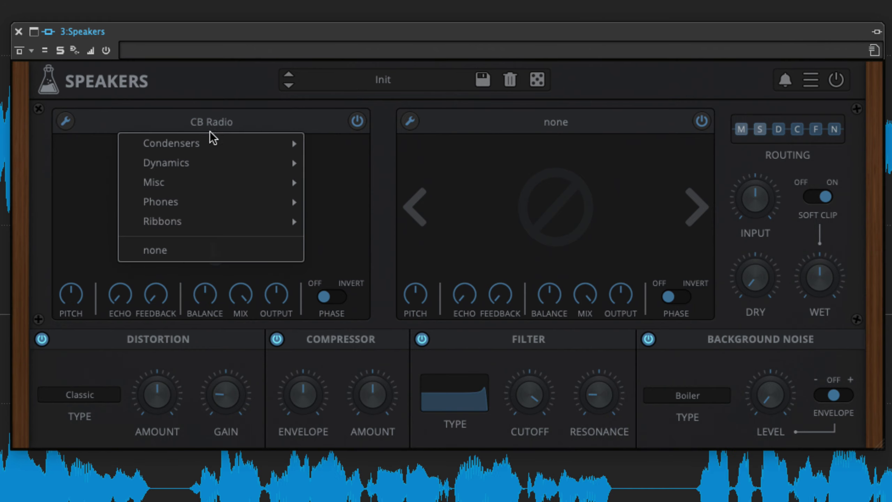
mouse_move(288, 143)
left_click(365, 140)
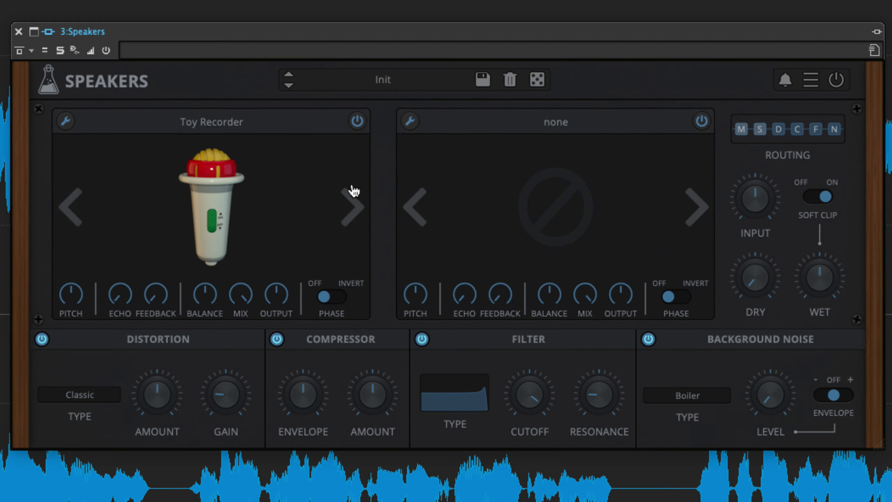
left_click(72, 213)
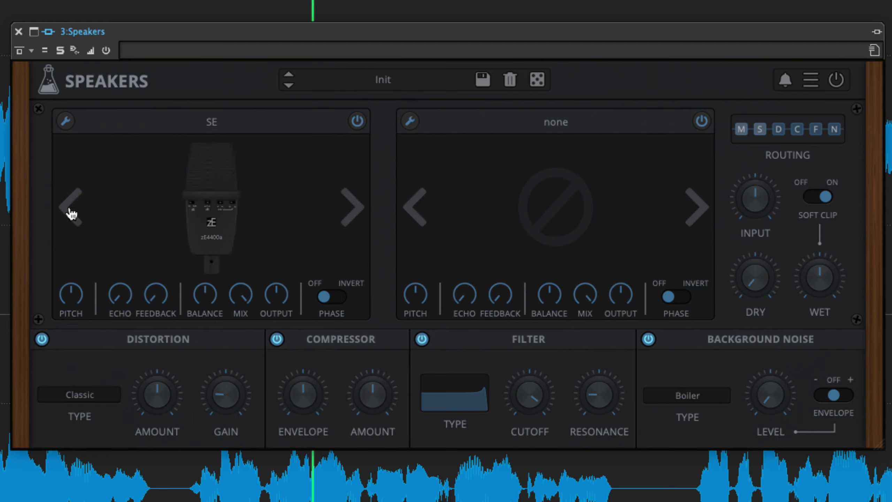
- Load the Farfiza cabinet, then step through Marsha to Meza
left_click(547, 123)
mouse_move(573, 143)
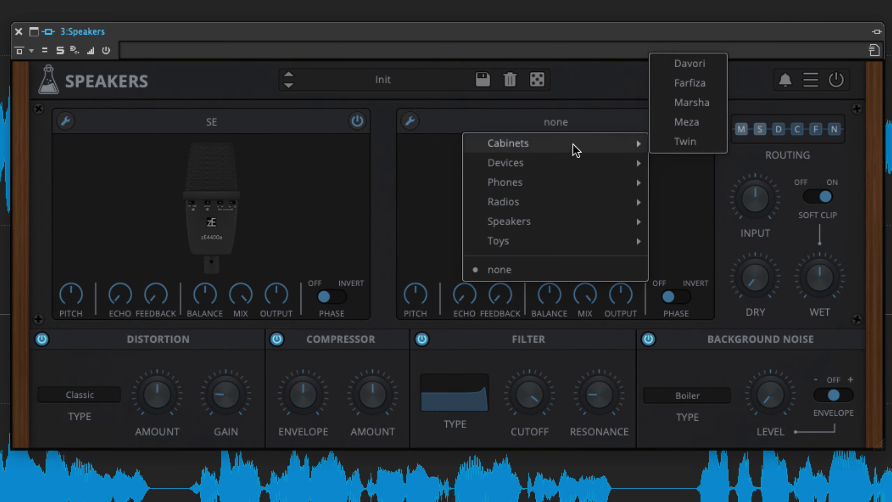
left_click(678, 77)
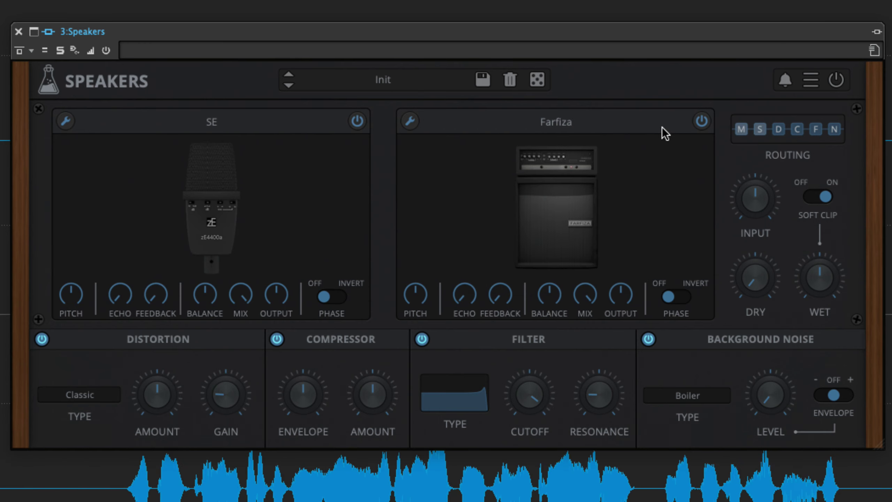
left_click(693, 209)
left_click(694, 209)
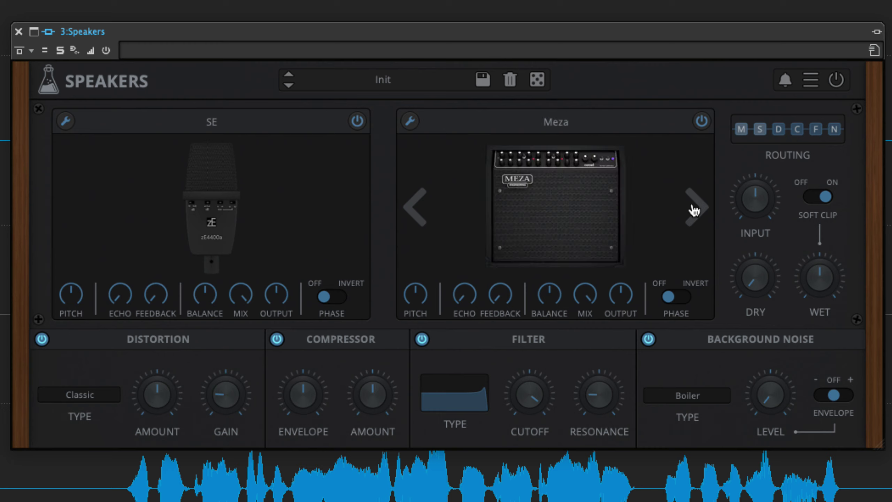
- Step the speaker back to TV and Tape Recorder 2, then choose Piezo 3
left_click(559, 125)
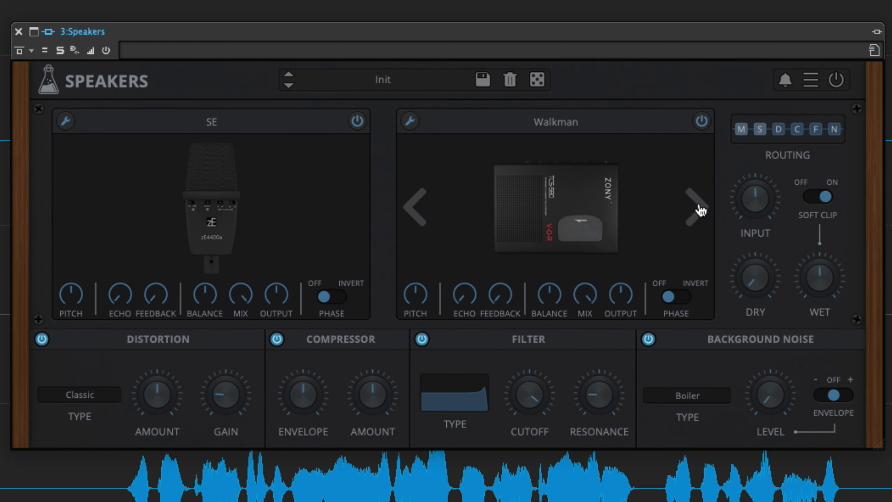
left_click(421, 218)
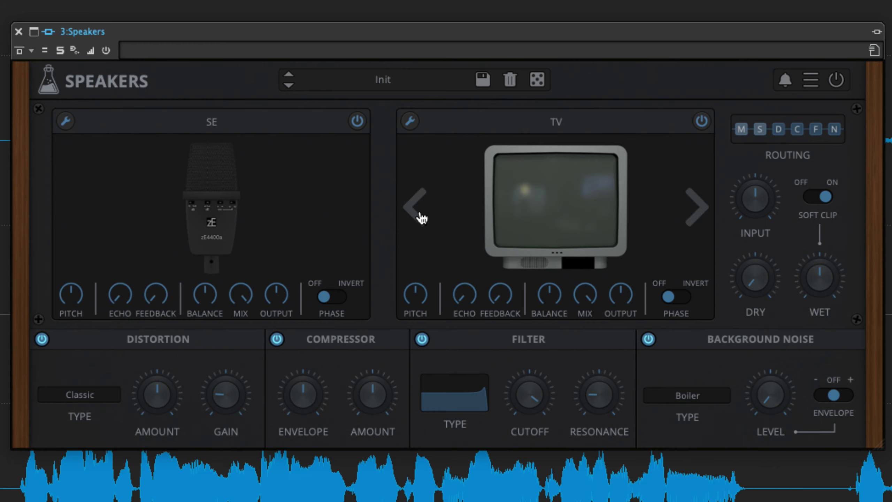
left_click(422, 219)
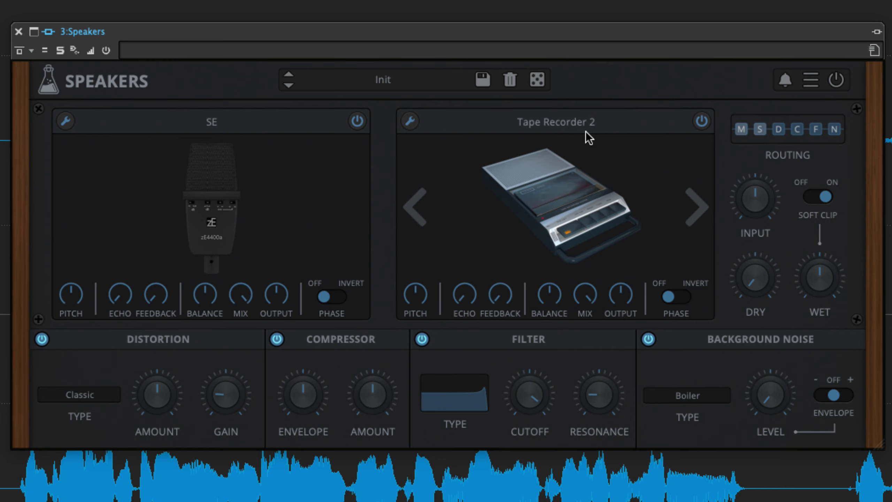
left_click(534, 124)
mouse_move(545, 246)
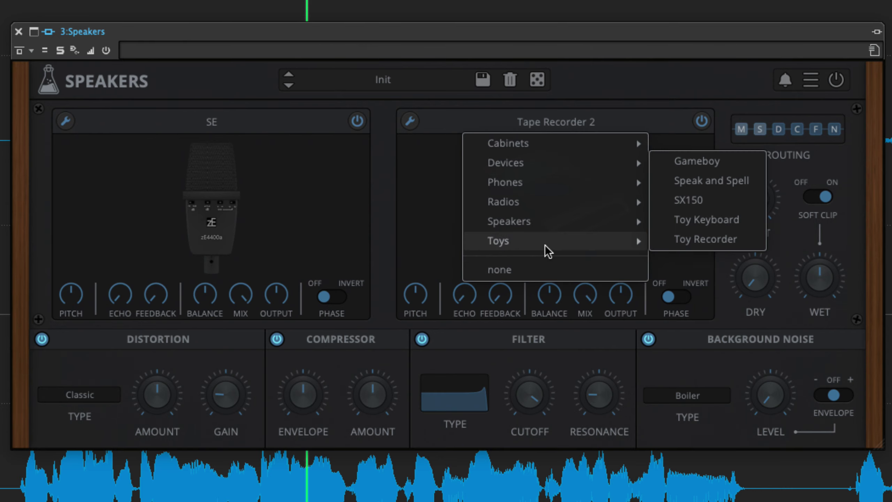
mouse_move(550, 224)
left_click(730, 97)
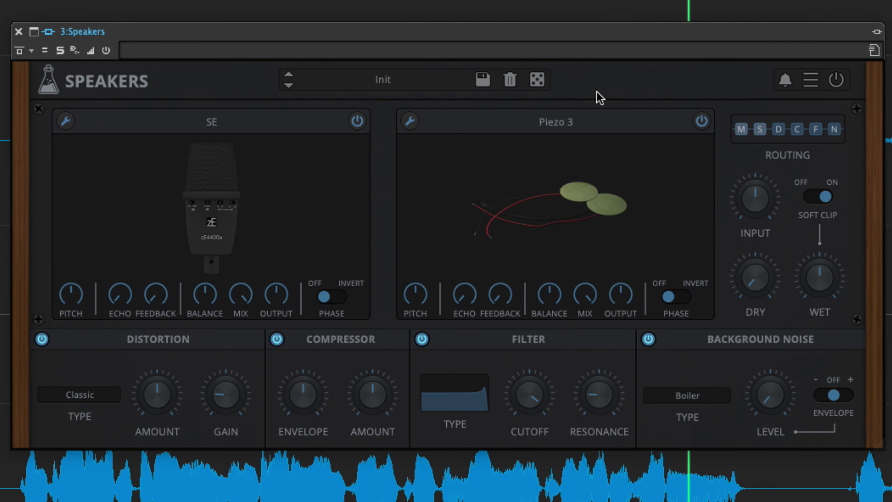
- Try Speaker (medium) and Speaker (cube), then settle on the Speak and Spell toy
left_click(572, 124)
mouse_move(604, 222)
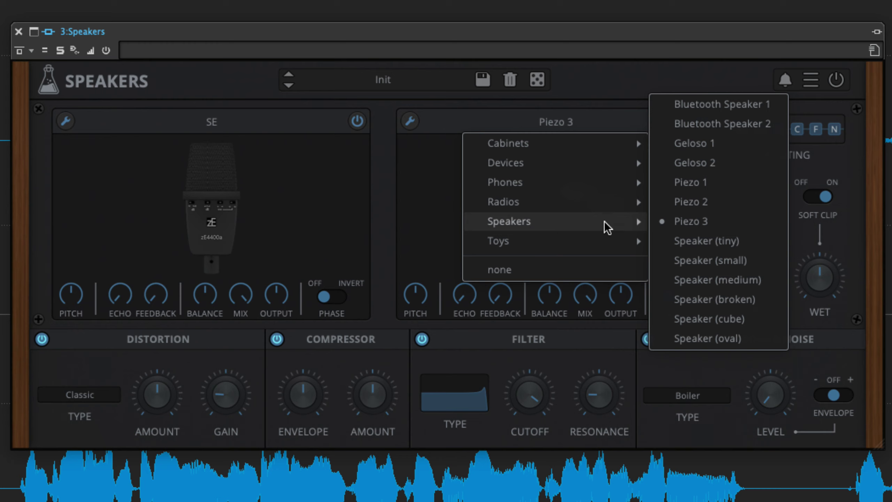
left_click(712, 284)
left_click(538, 123)
mouse_move(541, 221)
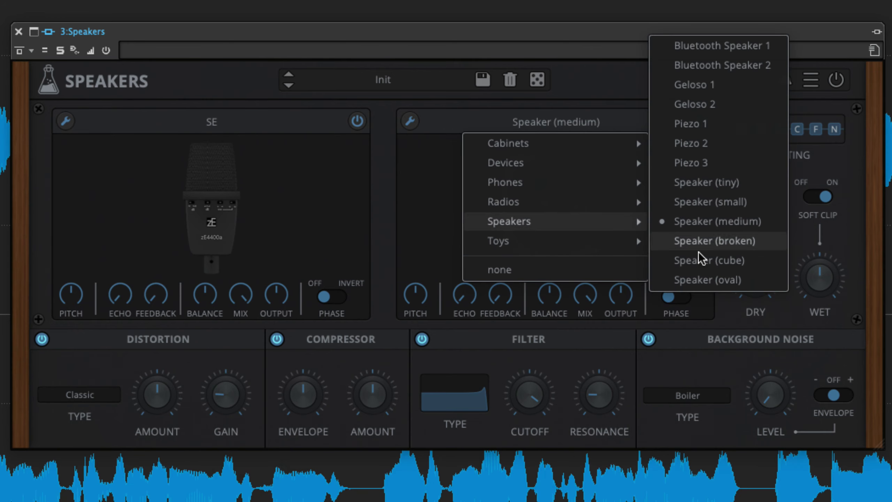
left_click(700, 259)
left_click(549, 129)
mouse_move(544, 244)
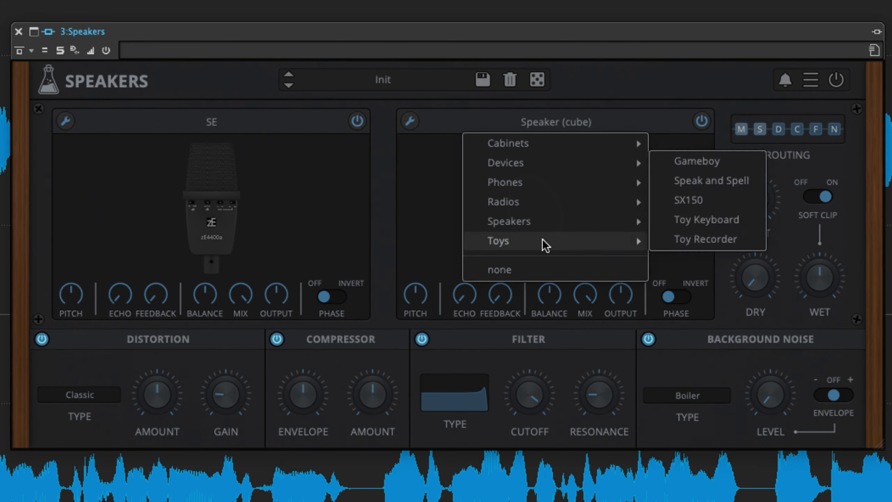
left_click(715, 185)
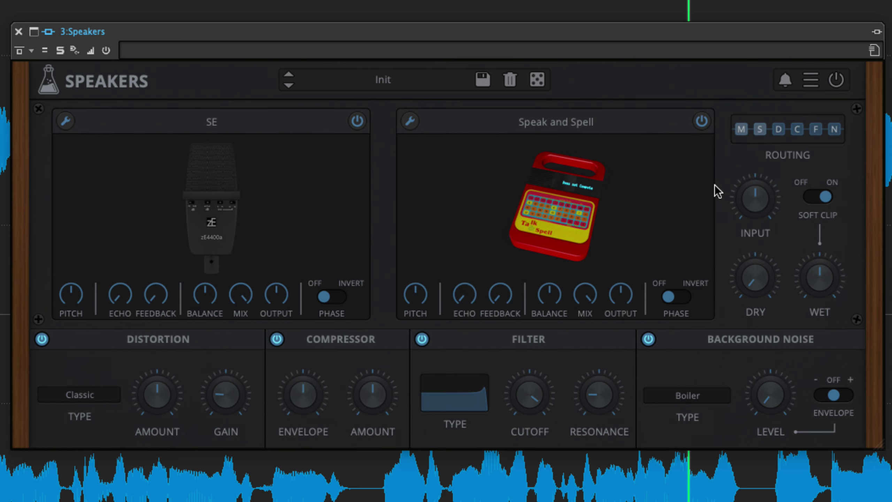
mouse_move(627, 215)
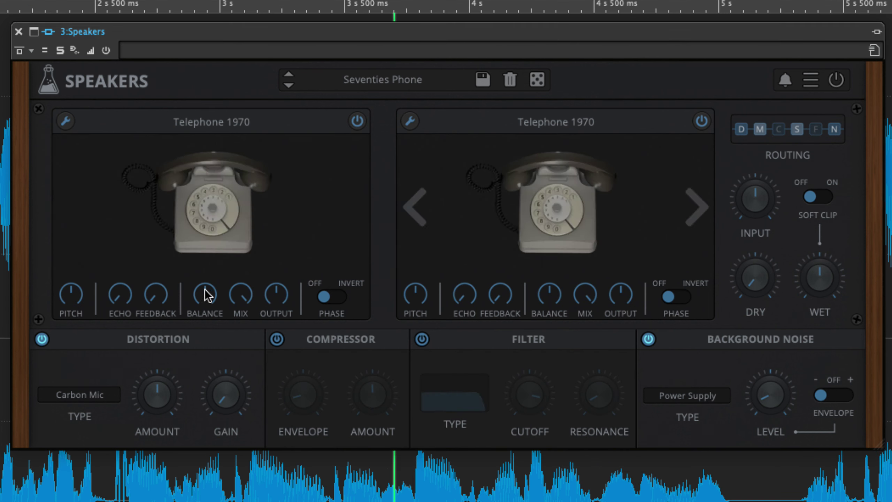
- Raise the mic output to 3.9 dB, reset mix to 100%, and lower pitch to 0.56x
mouse_move(208, 302)
mouse_move(207, 302)
left_mouse_down()
mouse_move(199, 324)
mouse_move(207, 291)
mouse_move(197, 293)
mouse_move(205, 301)
left_mouse_up()
left_click_drag(283, 299, 237, 451)
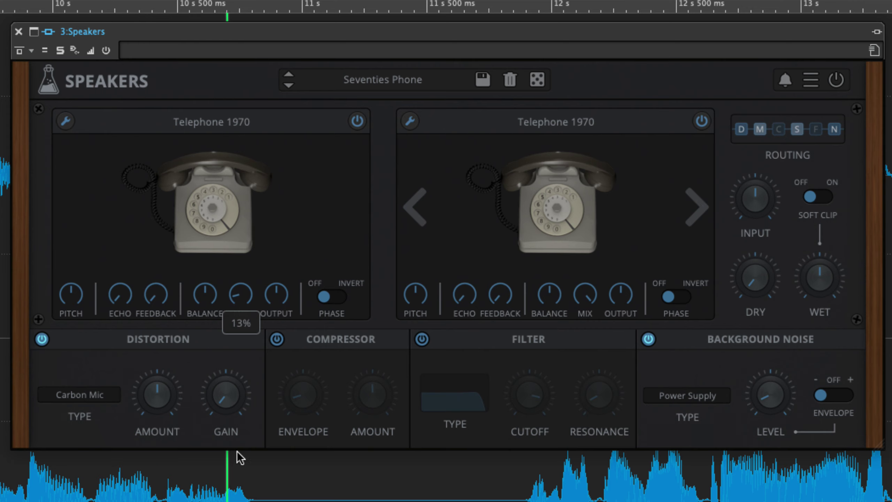
double_click(246, 297)
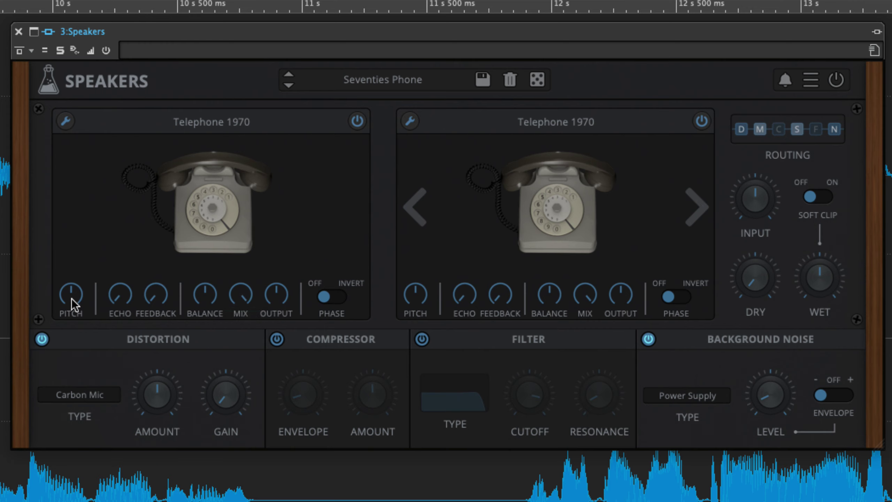
left_click_drag(71, 298, 77, 207)
- Sweep the speaker pitch from 0.73x to 3.83x and back near 1x; set mic pitch ~0.81x
left_click_drag(415, 297, 426, 253)
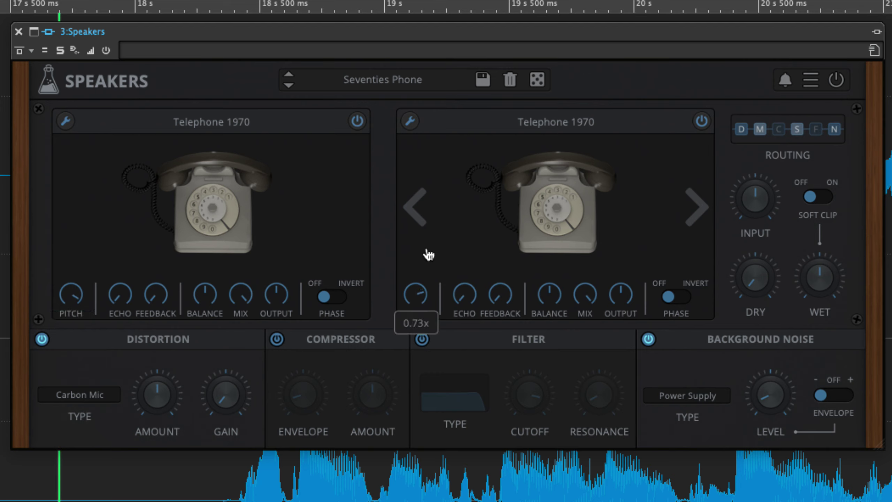
left_click_drag(420, 297, 416, 393)
left_click(70, 294)
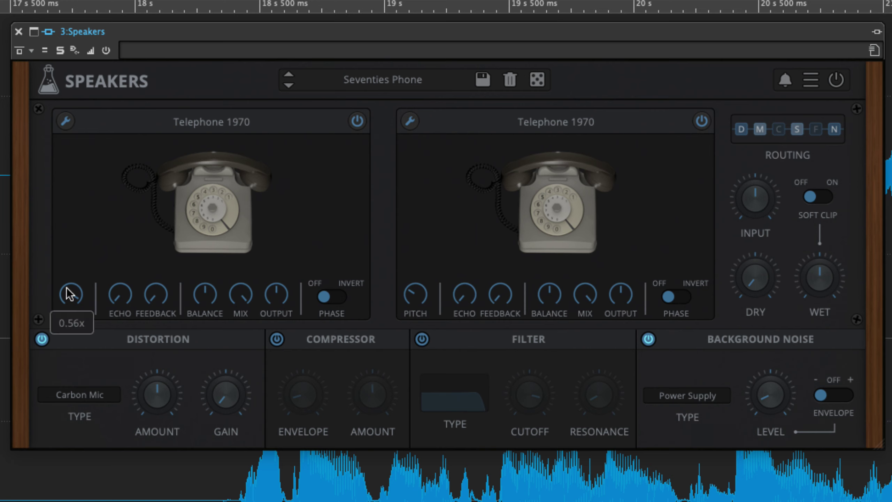
left_click_drag(70, 349, 162, 329)
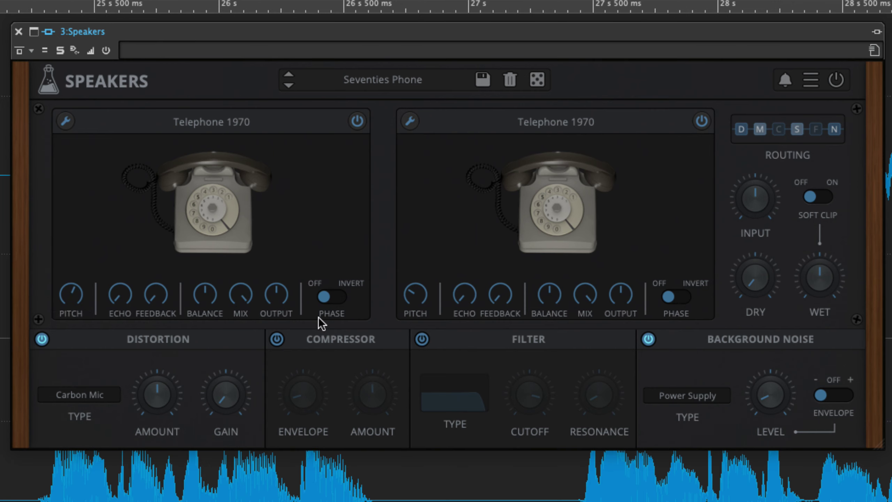
left_click_drag(414, 296, 425, 259)
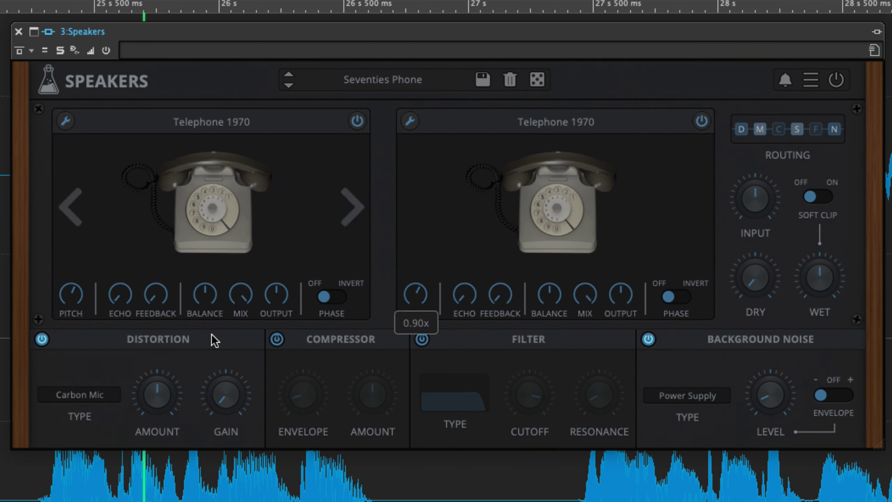
- Lower the mic mix to about 37%, lengthen echo time and raise echo feedback to 70%
left_click_drag(239, 294, 223, 410)
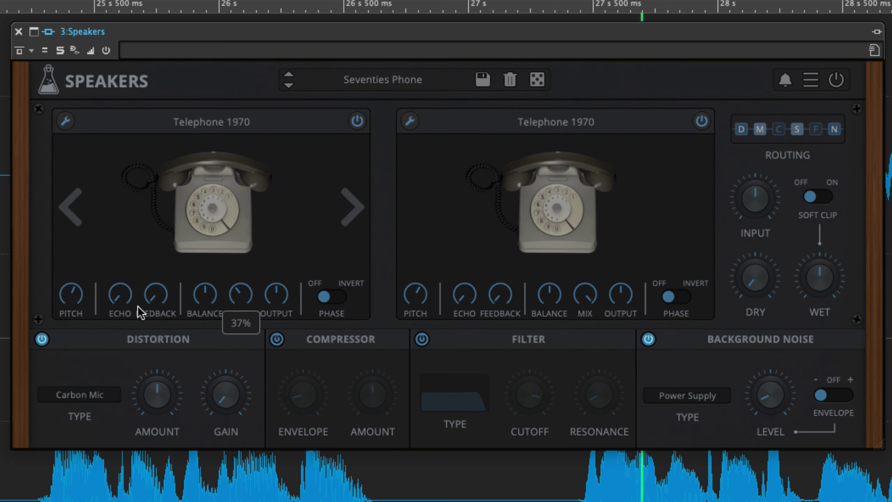
left_click_drag(124, 300, 134, 232)
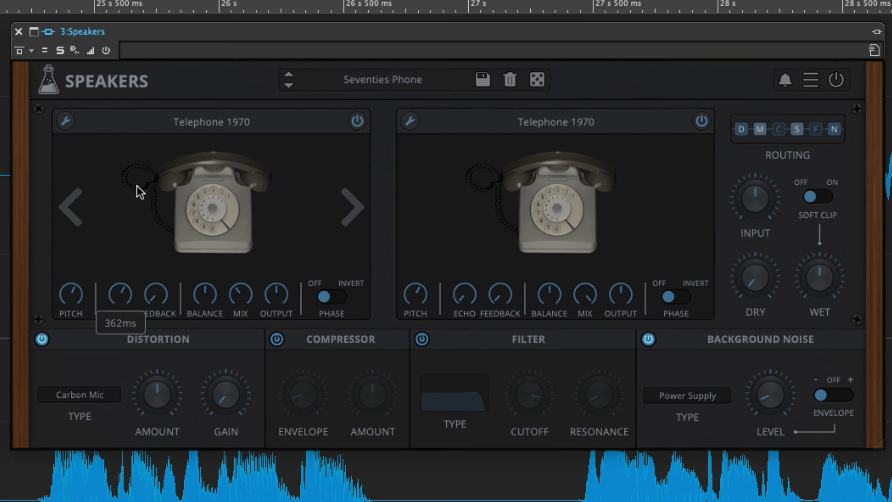
left_click_drag(137, 185, 137, 182)
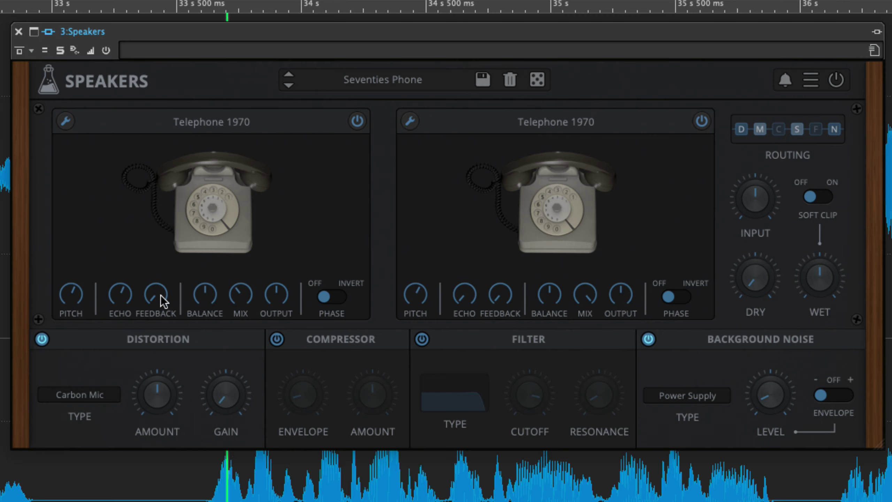
left_click_drag(160, 295, 180, 171)
- Set echo time to about 537 ms, then invert the first stage's phase with mix at 100%
mouse_move(126, 293)
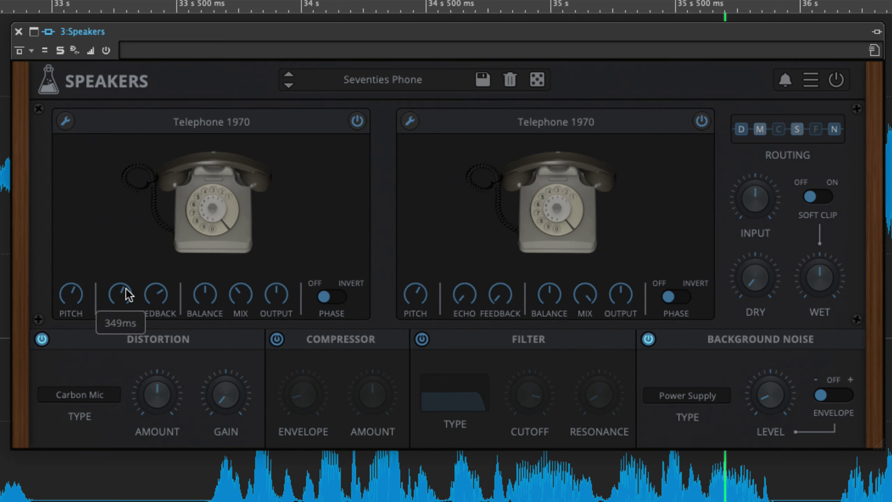
left_click_drag(129, 261, 173, 279)
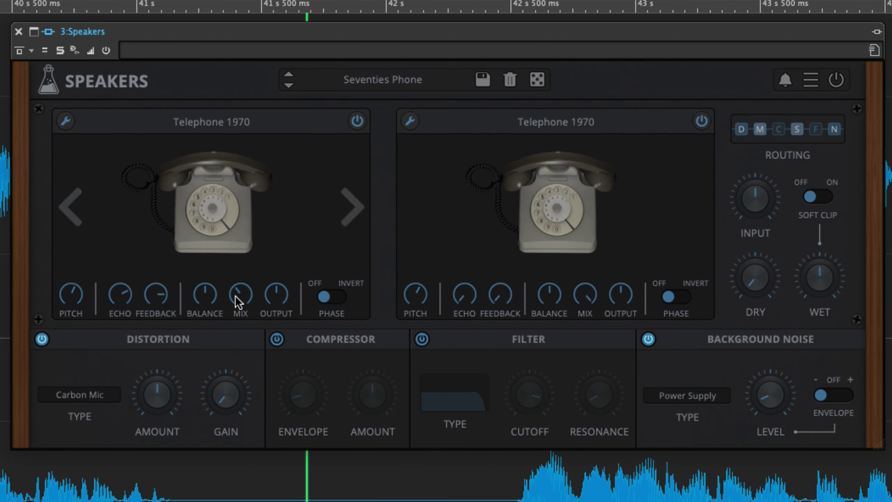
left_click_drag(235, 294, 244, 275)
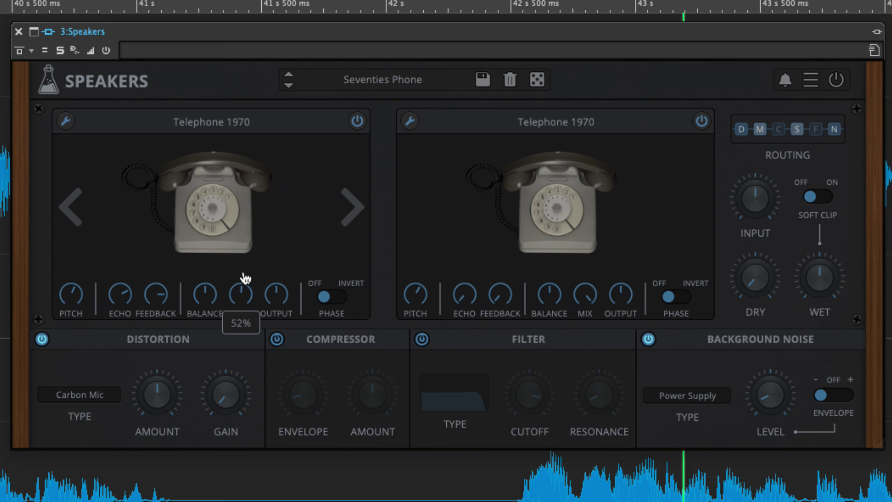
left_click(345, 303)
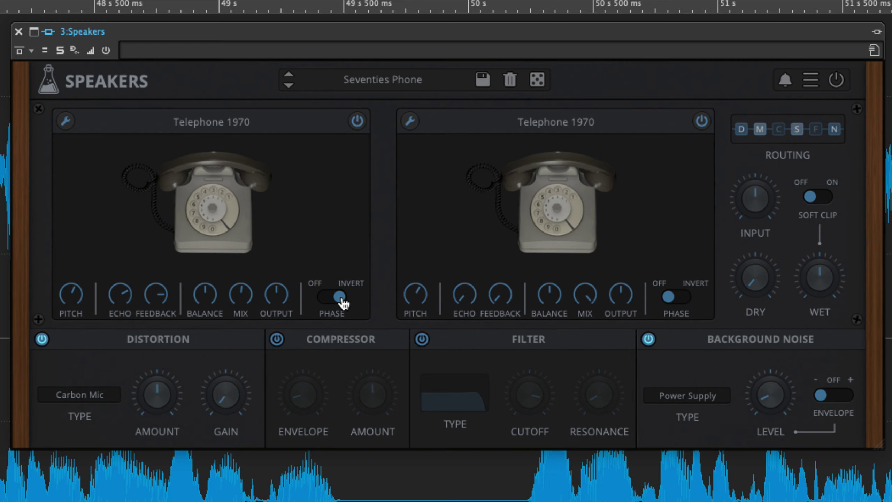
left_click_drag(232, 299, 331, 325)
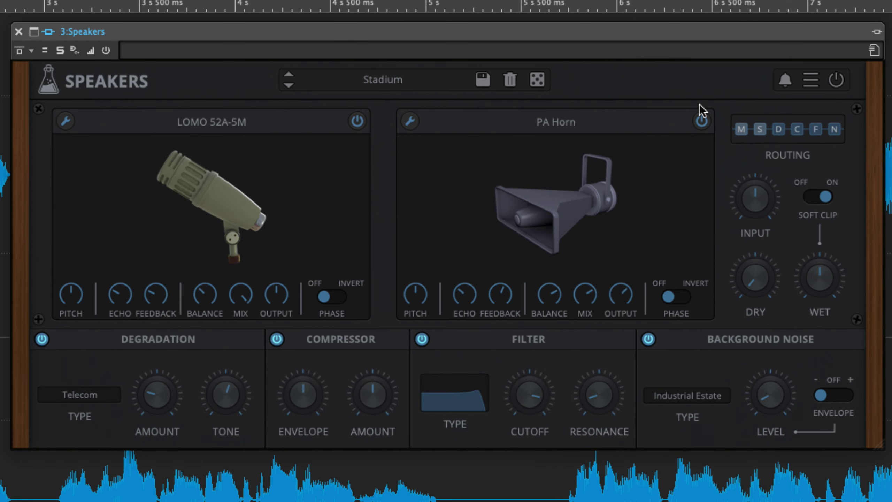
- Shape the PA Horn EQ: high-pass ~100 Hz, low-pass ~3 kHz, 800 Hz dip, low-mid boost near 200 Hz
mouse_move(429, 172)
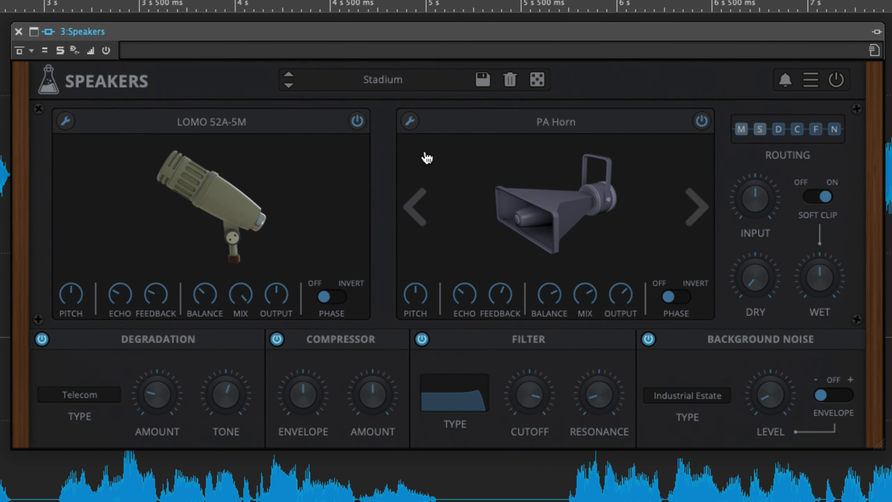
left_click(410, 122)
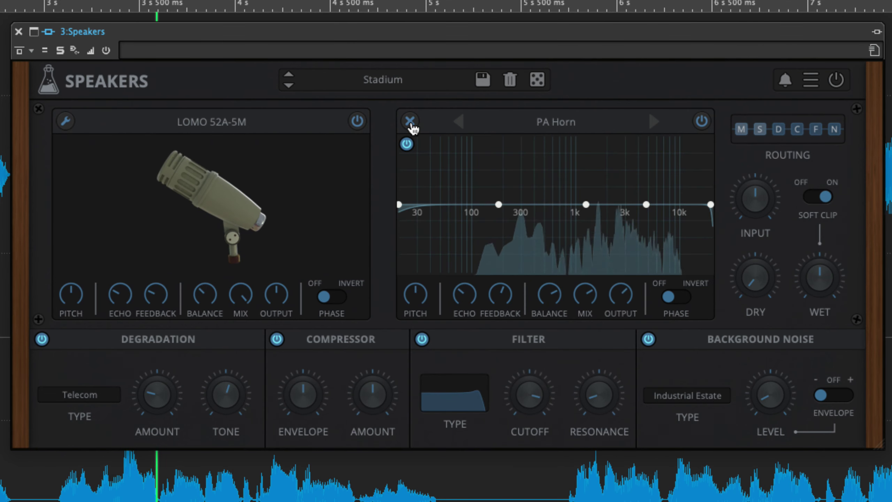
left_click_drag(402, 206, 445, 212)
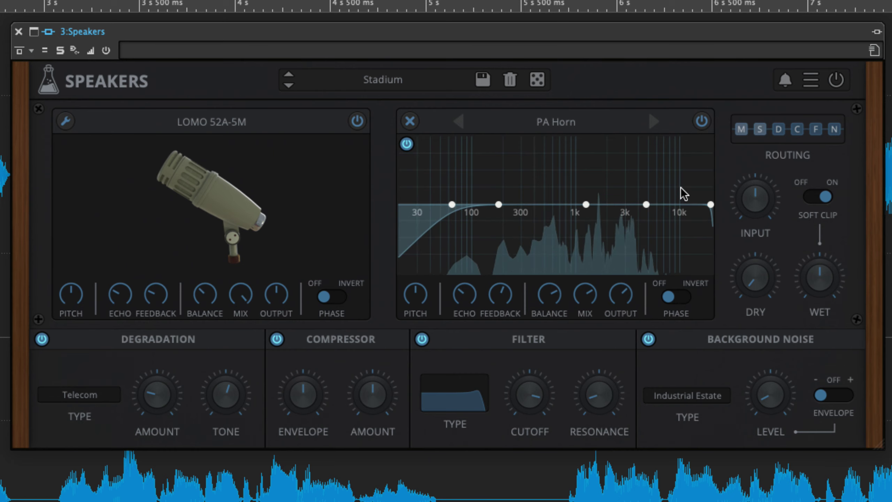
left_click_drag(709, 204, 622, 208)
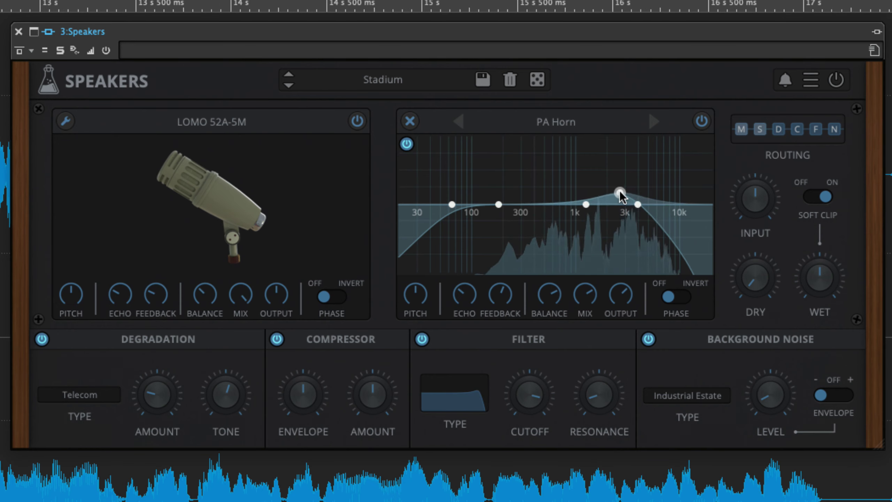
left_click_drag(586, 207, 565, 215)
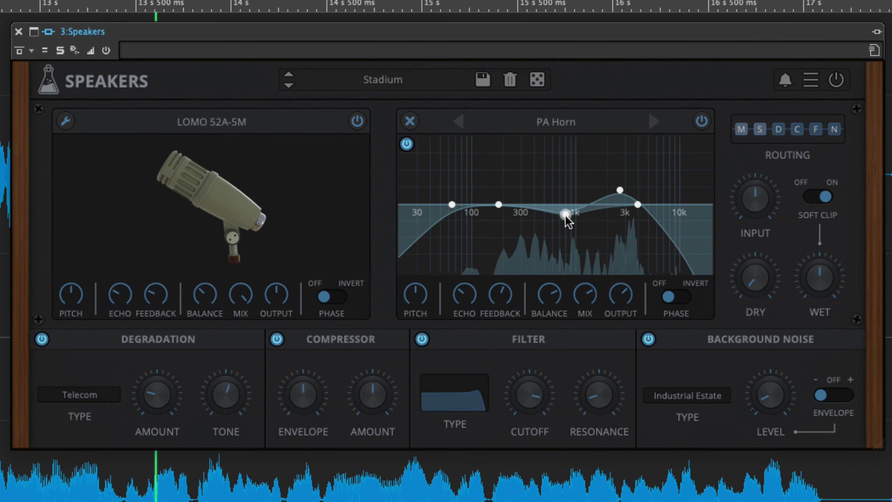
left_click_drag(499, 205, 491, 184)
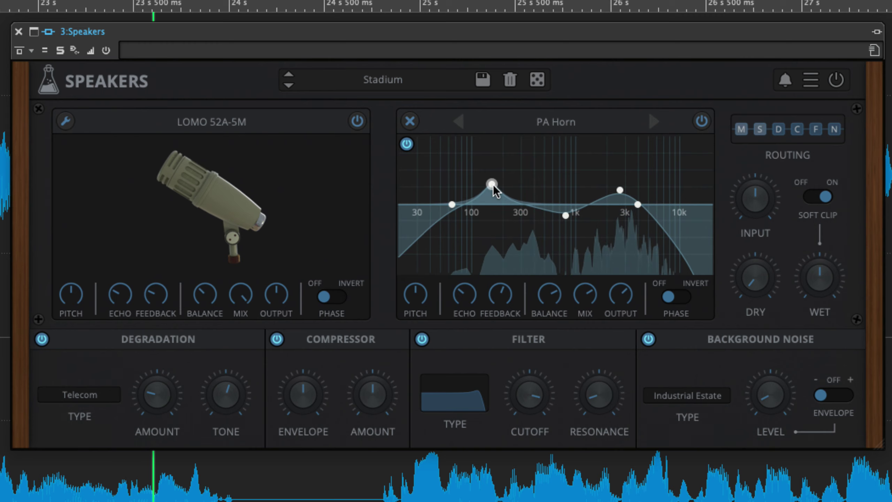
left_click_drag(492, 185, 505, 188)
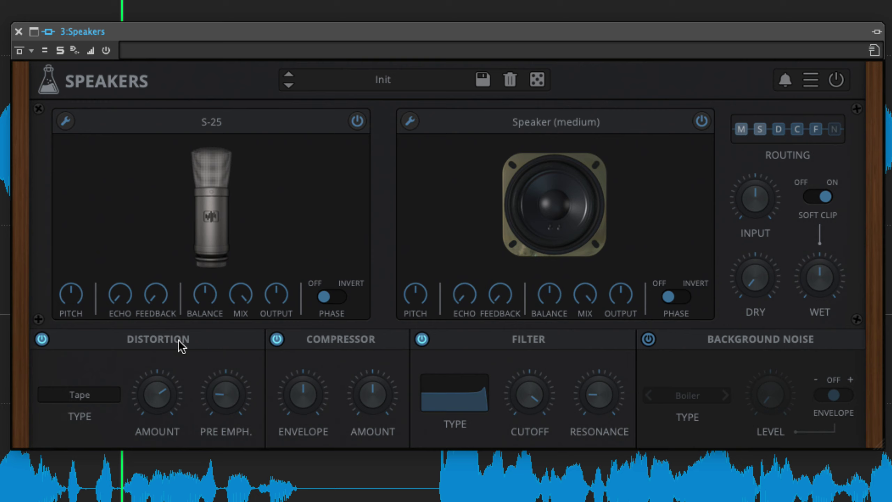
- Try the Valve and then Diode Clipper distortion types
left_click(98, 393)
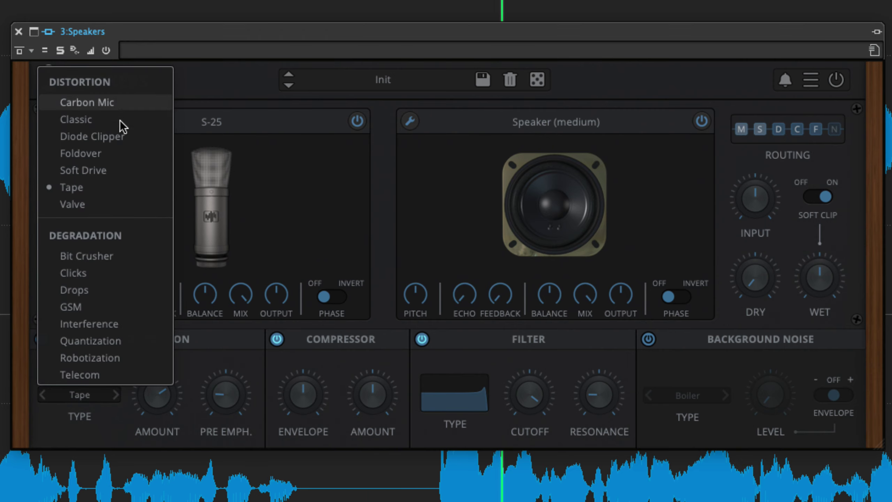
left_click(111, 205)
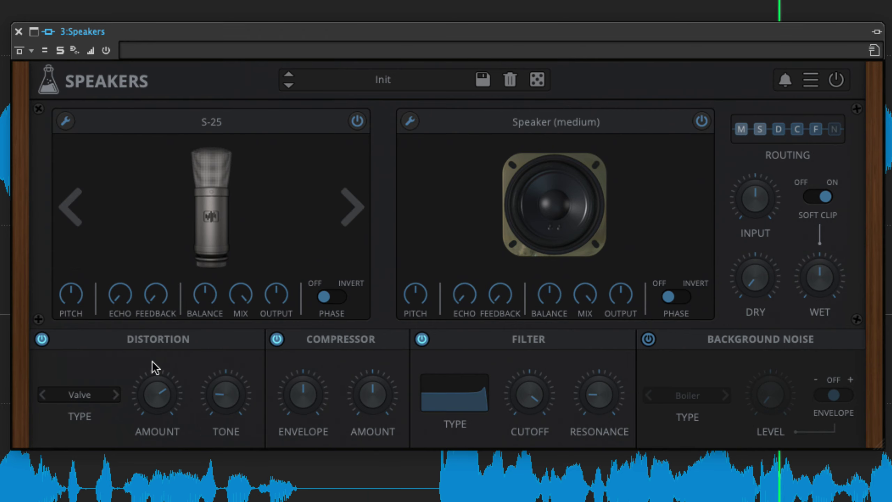
left_click(73, 394)
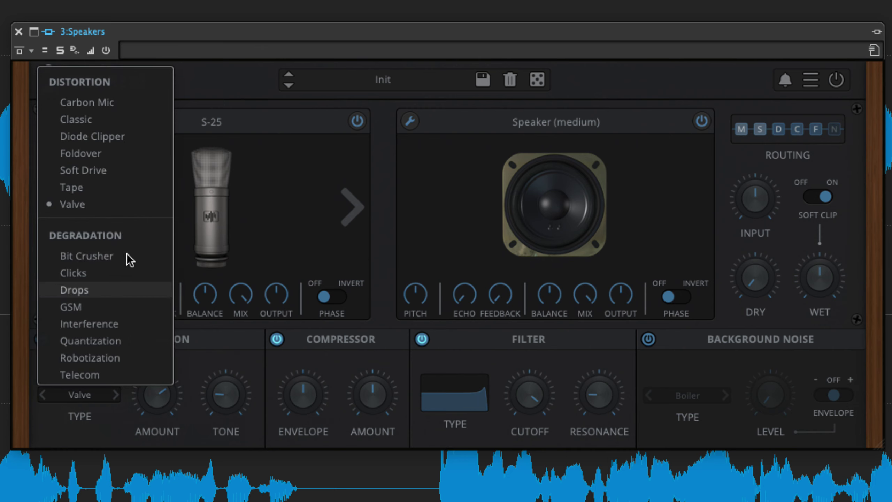
left_click(115, 135)
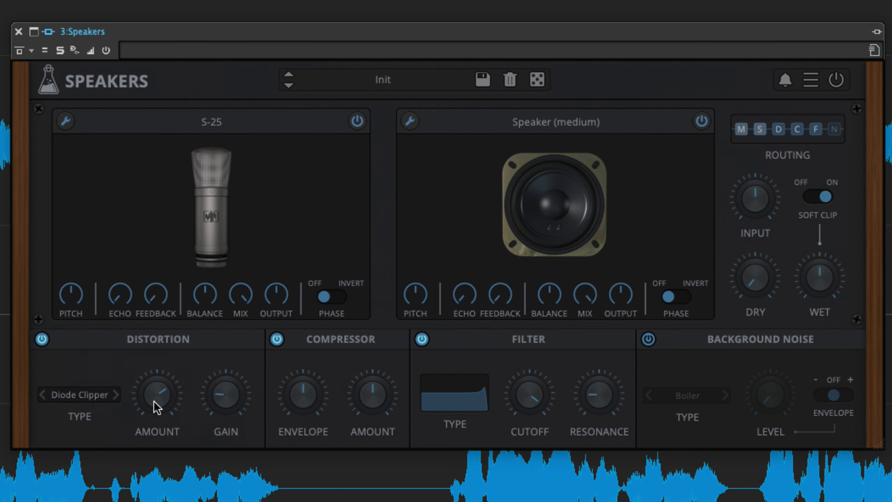
- Switch to Bit Crusher with 13-bit depth and 16x downsampling
left_click(92, 396)
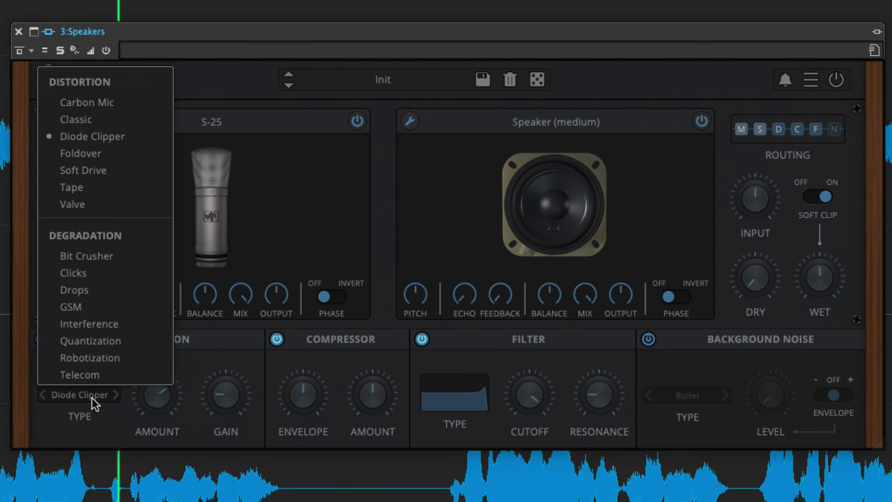
left_click(105, 254)
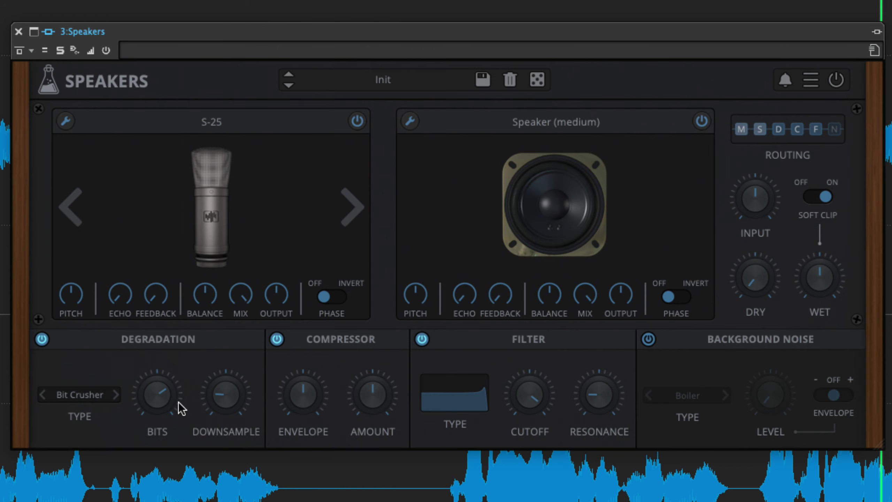
left_click_drag(171, 408, 156, 464)
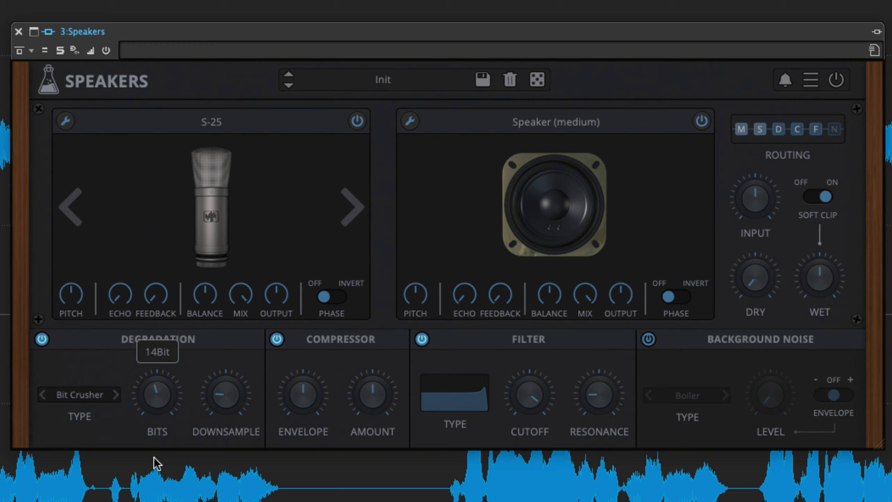
left_click_drag(160, 418, 174, 358)
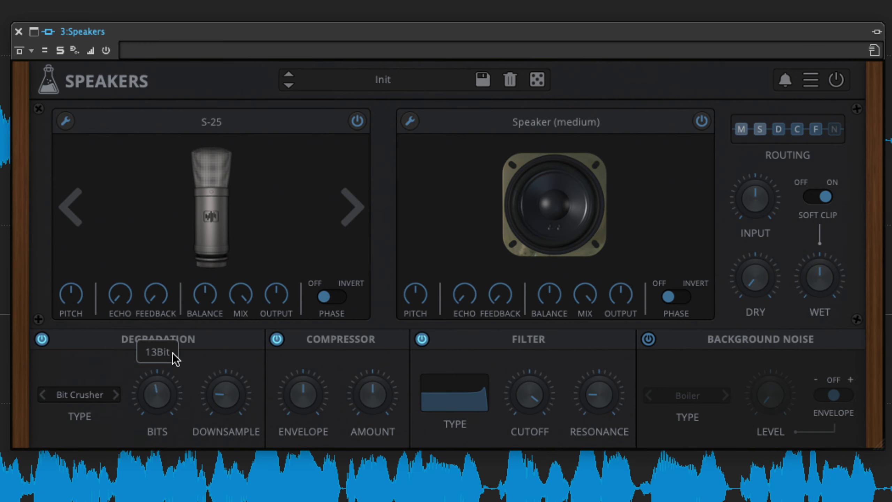
left_click_drag(225, 399, 247, 325)
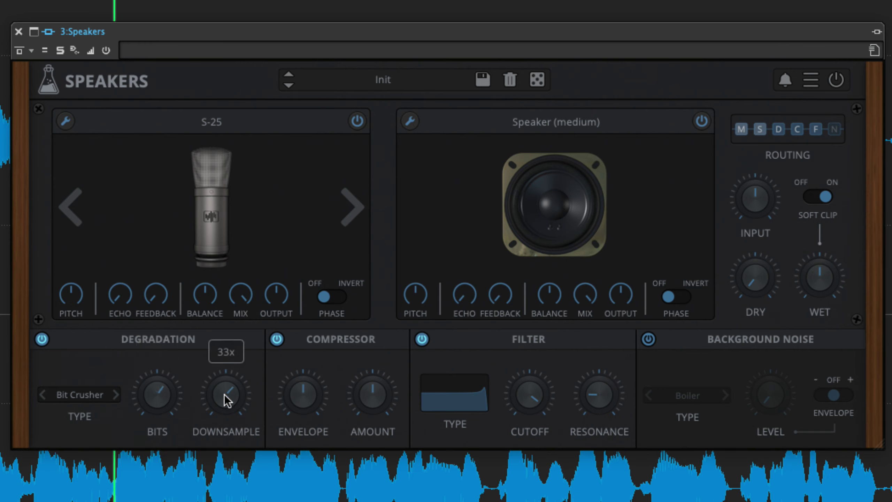
left_click_drag(225, 399, 221, 469)
- Try Drops degradation at 99% during playback, then switch to GSM
left_click(91, 395)
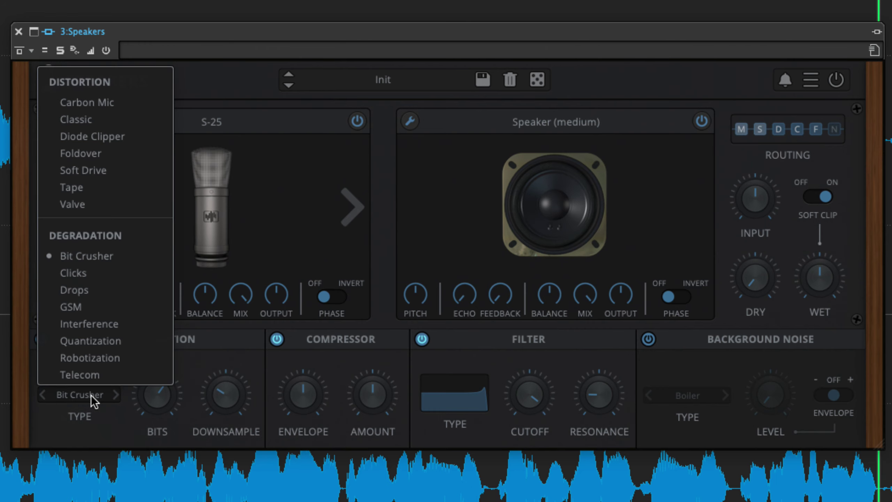
left_click(111, 290)
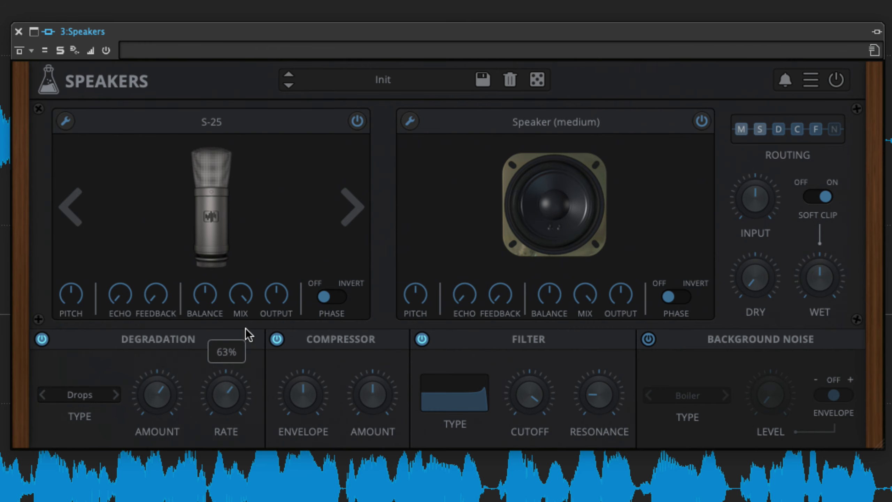
left_click_drag(175, 386, 160, 360)
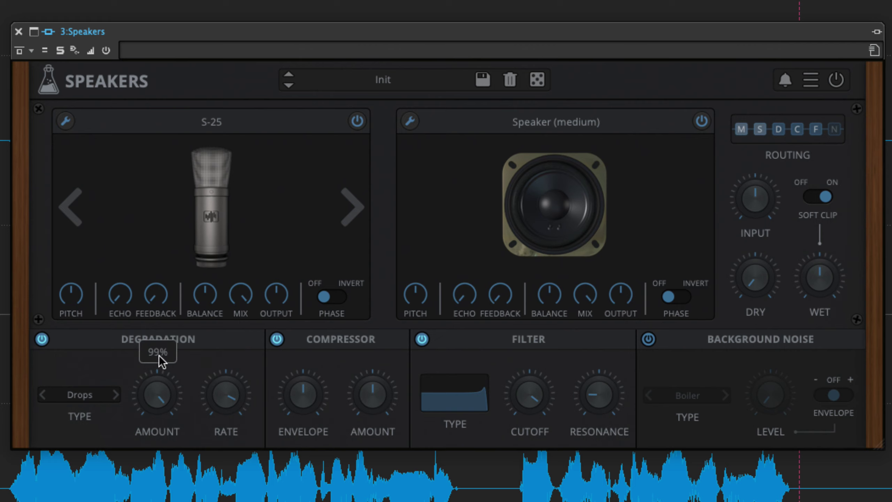
key("space")
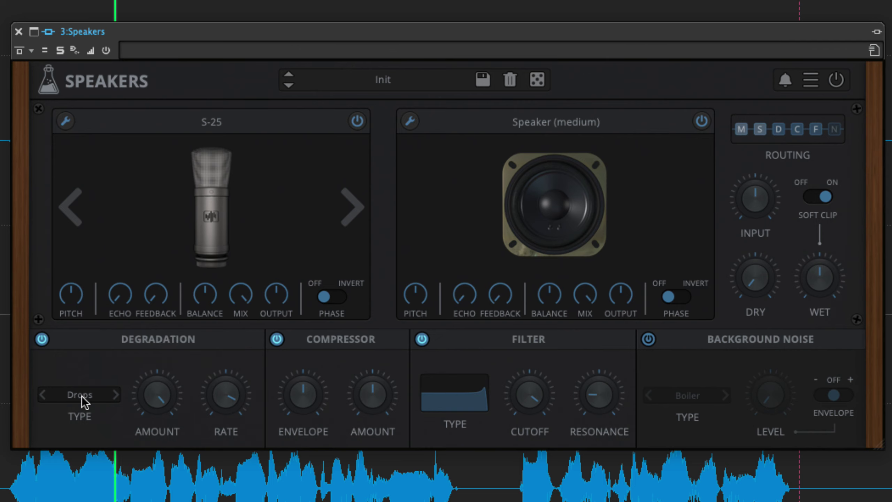
left_click(82, 394)
left_click(98, 307)
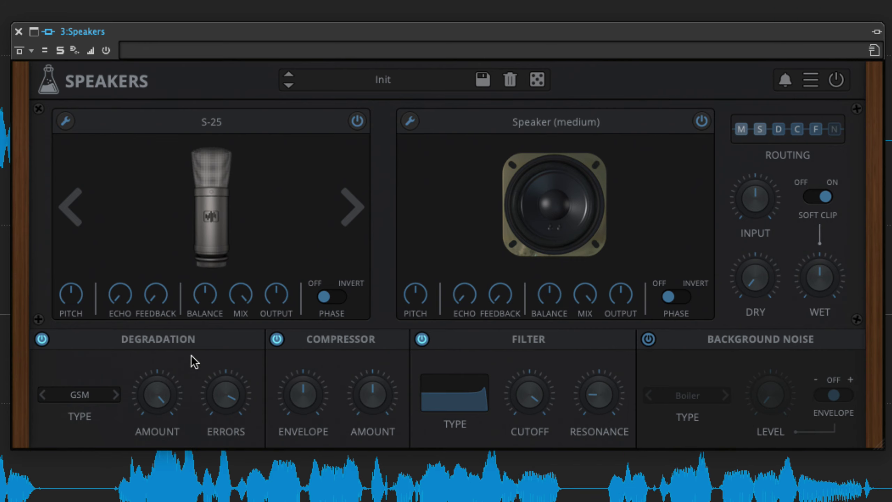
- Switch to Robotization and reduce the FFT size to 128
left_click(77, 396)
left_click(114, 361)
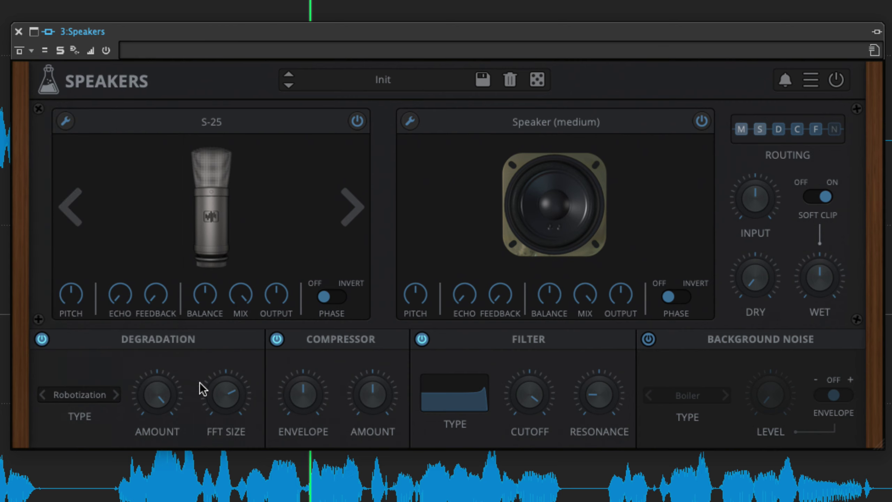
left_click_drag(215, 376, 219, 446)
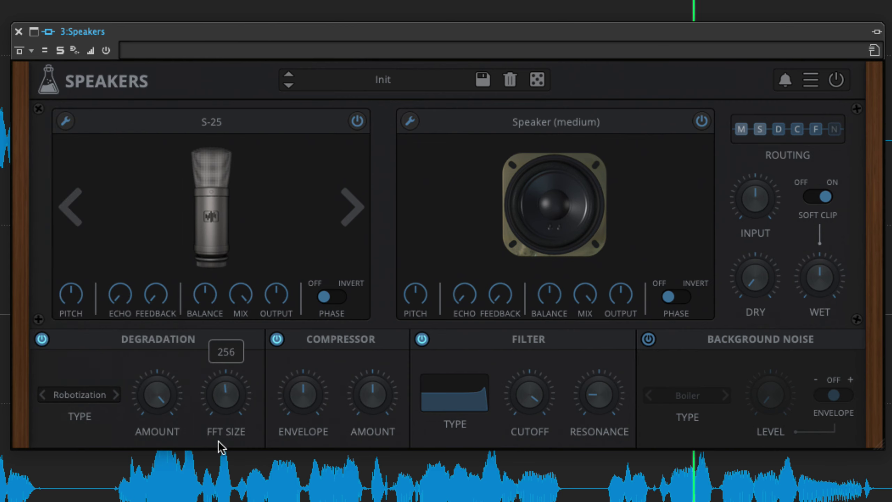
left_click_drag(219, 384, 219, 426)
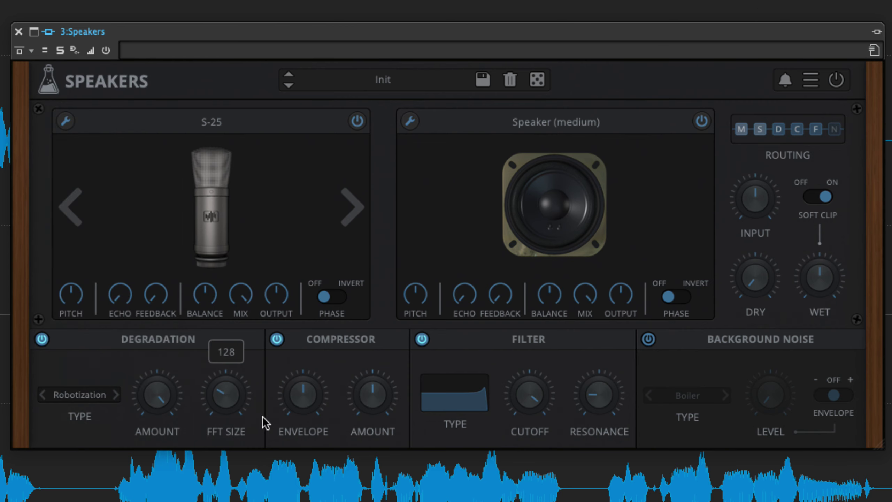
- Choose Telecom degradation and raise its tone to 79%
left_click(77, 387)
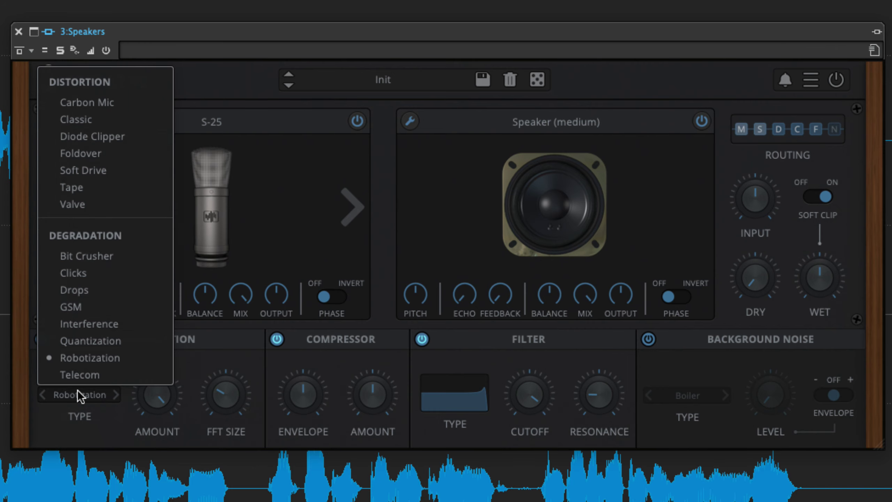
left_click(90, 374)
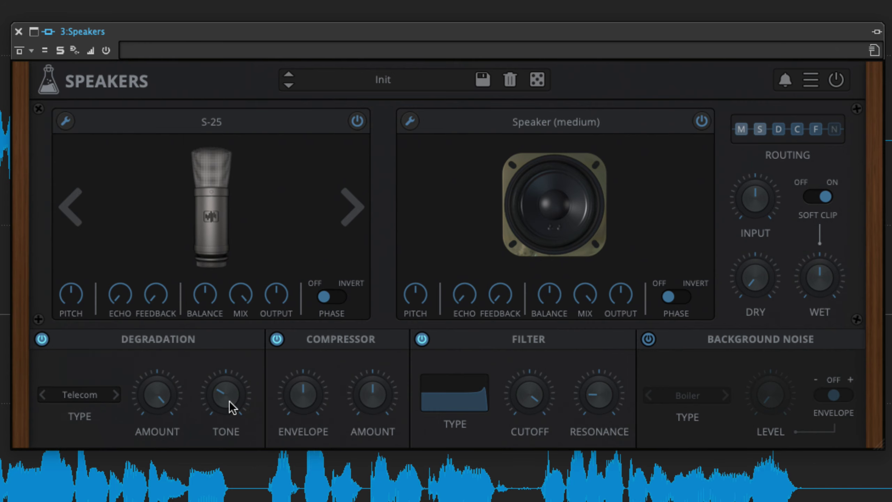
left_click_drag(230, 408, 240, 311)
- Lower degradation amount to 65%, turn dry fully off, and max out compressor amount
left_click_drag(155, 395, 155, 447)
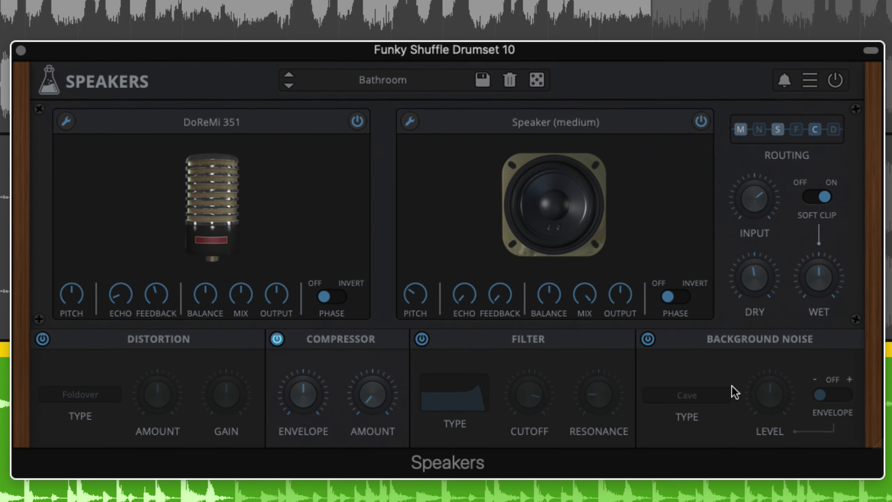
left_click_drag(755, 277, 735, 398)
left_click_drag(369, 394, 372, 379)
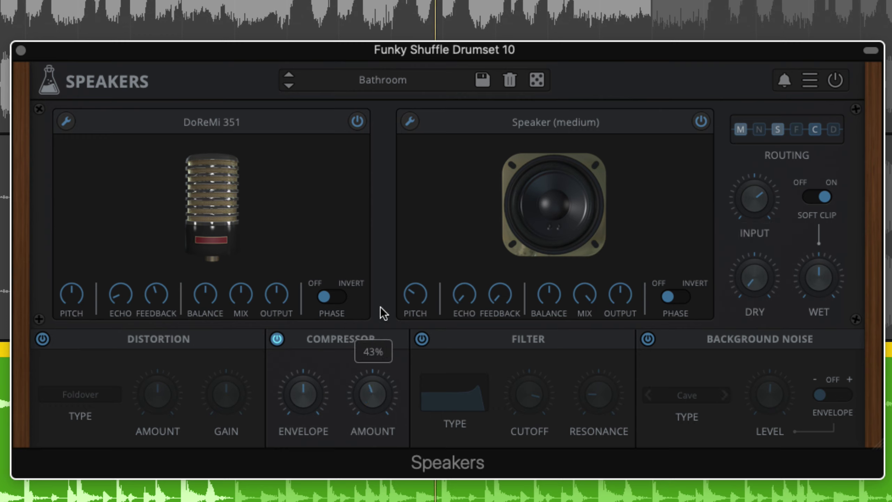
left_click_drag(381, 264, 390, 169)
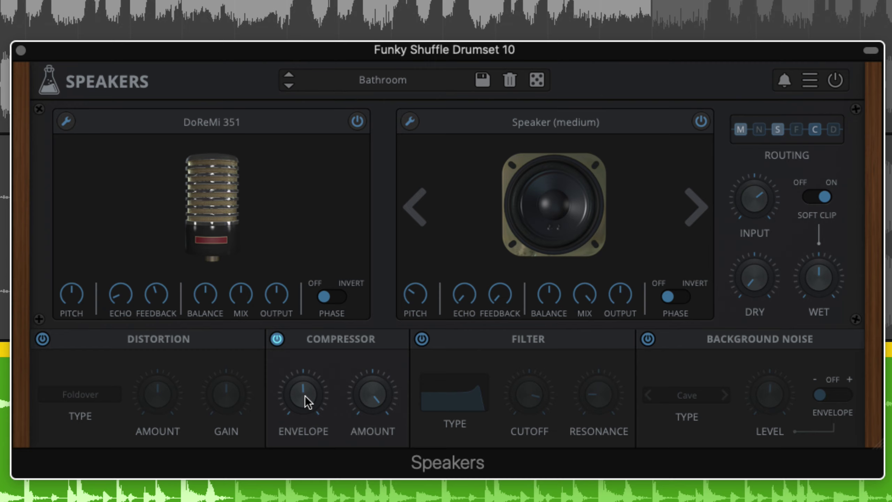
- Bring the compressor envelope down to 0% and raise the dry level to about -1.2 dB
left_click_drag(305, 396, 291, 334)
left_click_drag(304, 204, 301, 323)
left_click_drag(307, 403, 313, 446)
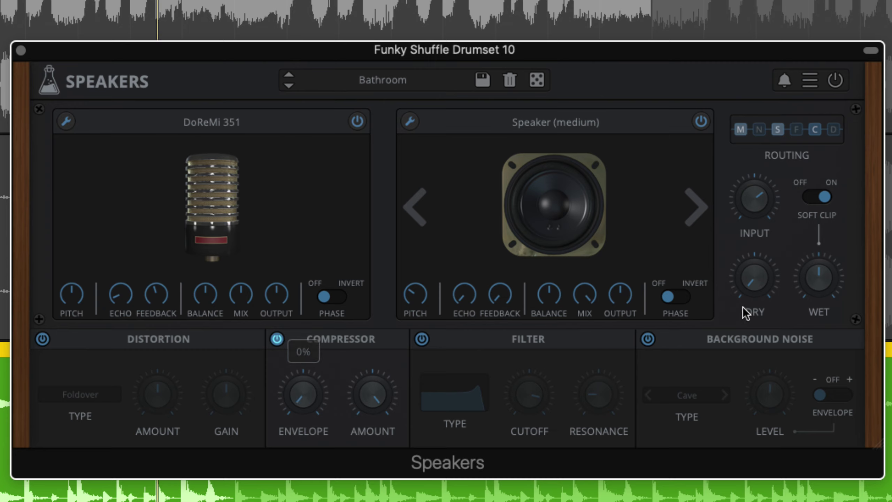
left_click_drag(754, 307, 773, 191)
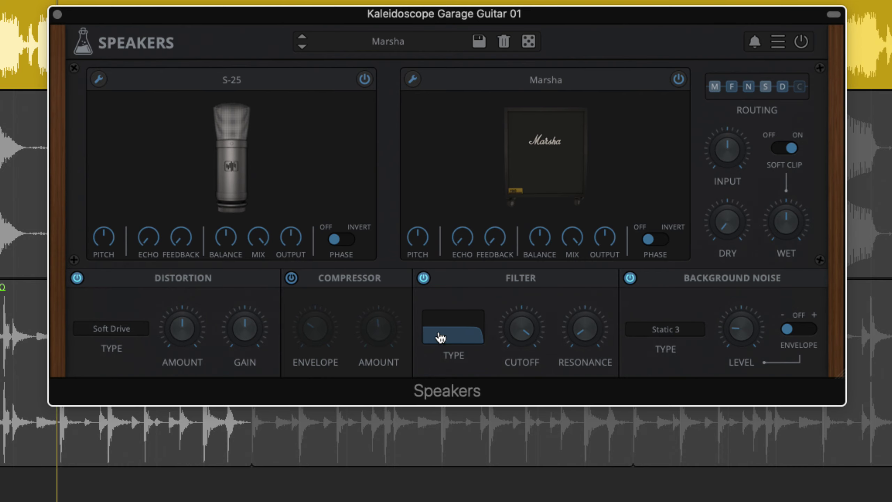
- Switch the filter to BandPass and lower its cutoff from 874Hz to about 143Hz
left_click(453, 334)
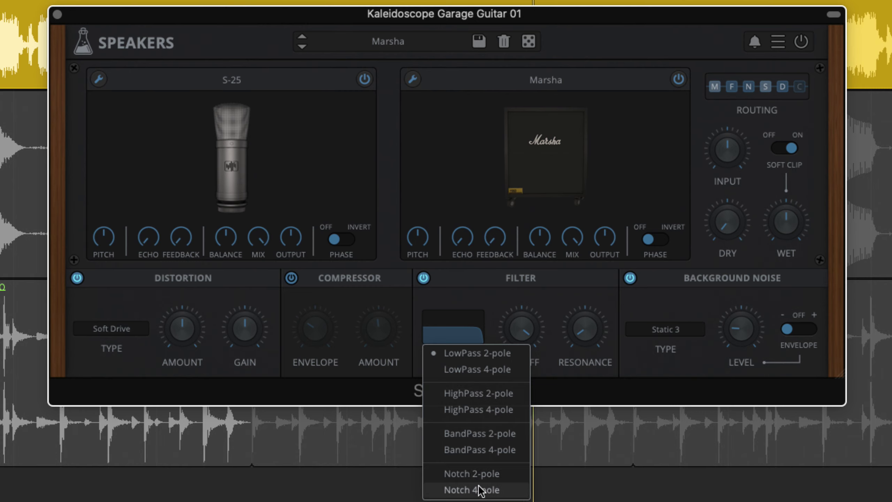
left_click(492, 451)
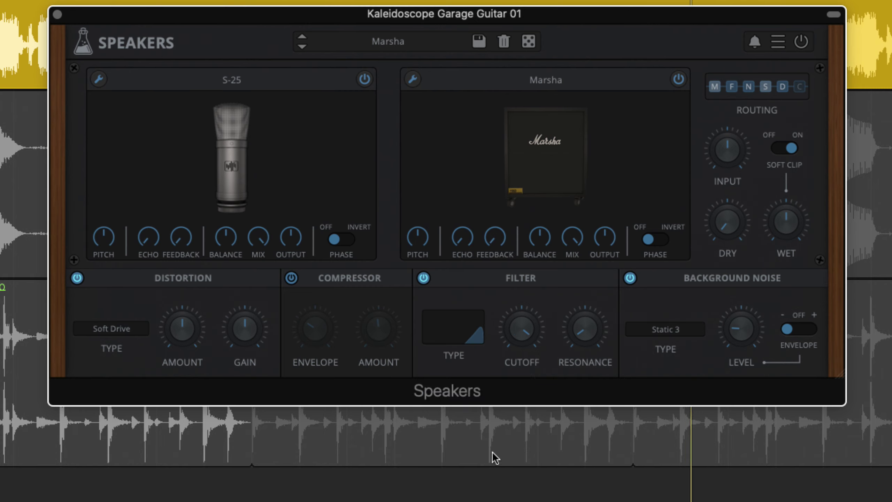
left_click_drag(518, 345, 505, 396)
mouse_move(583, 324)
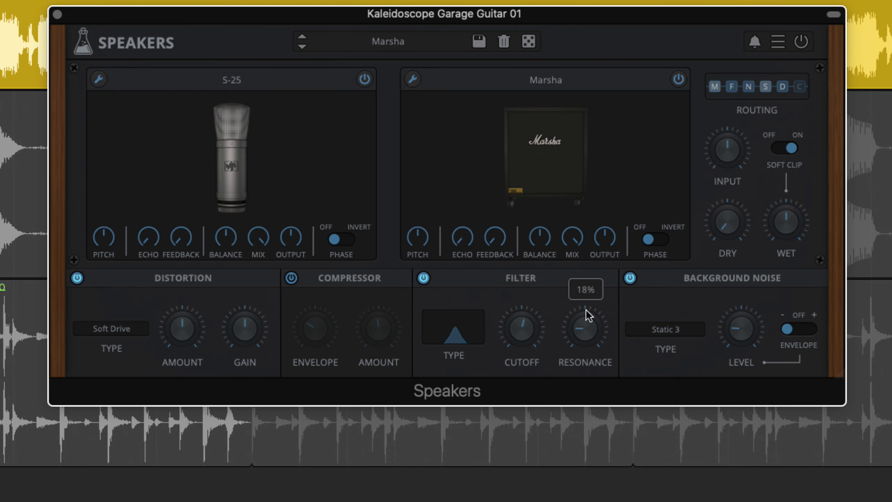
left_click_drag(518, 324, 511, 373)
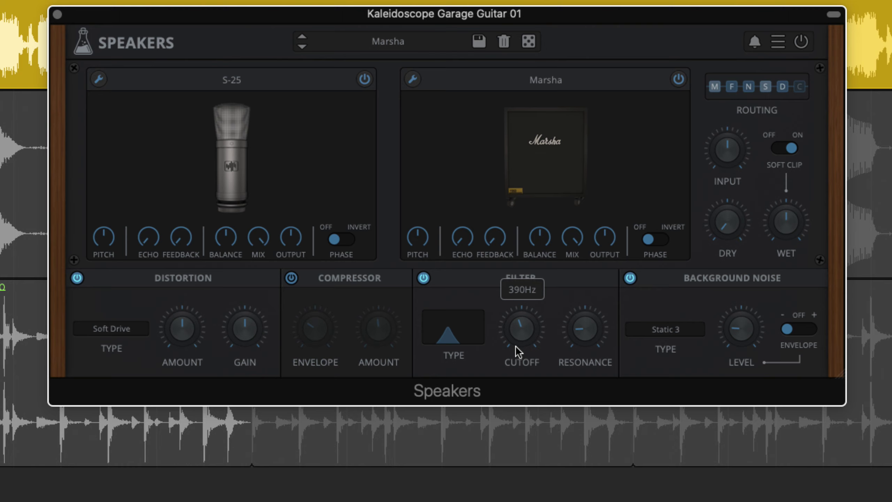
- Change the filter to HighPass 4-pole with the cutoff at about 2.0kHz
left_click(456, 334)
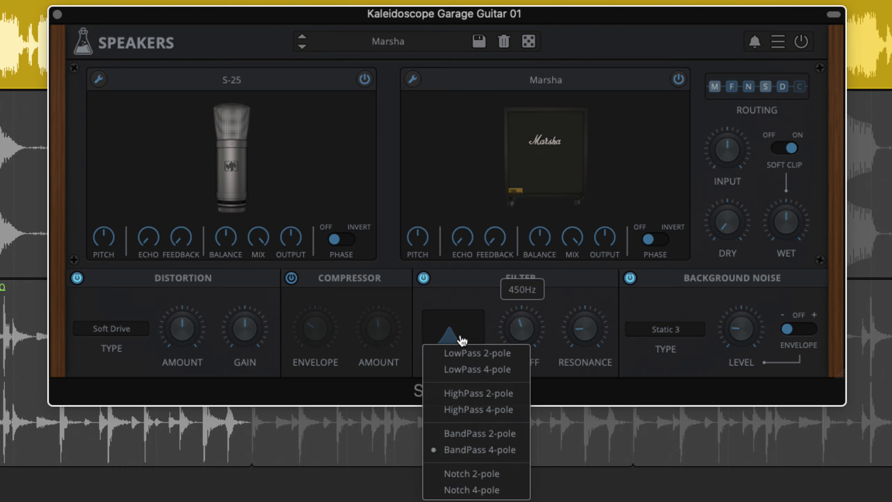
left_click(462, 402)
left_click_drag(516, 339, 513, 318)
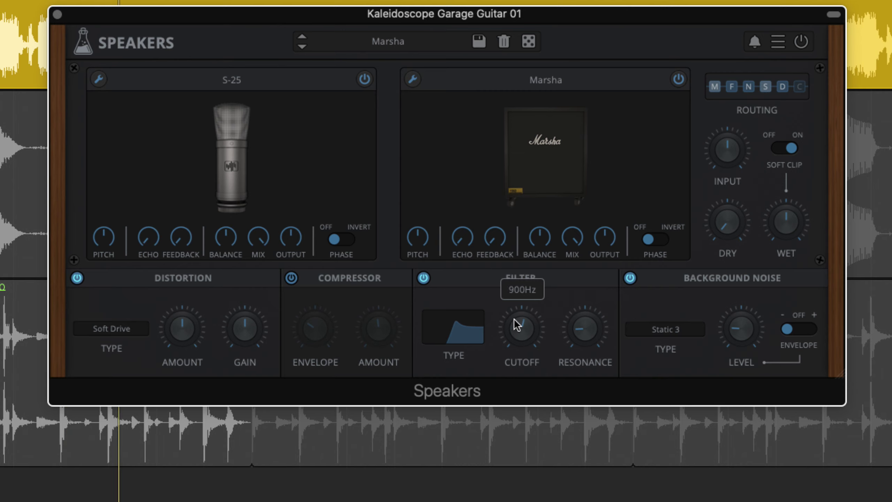
- Use a Notch 4-pole filter: cutoff 176Hz, resonance 36%, then cutoff 1.8kHz
left_click(482, 324)
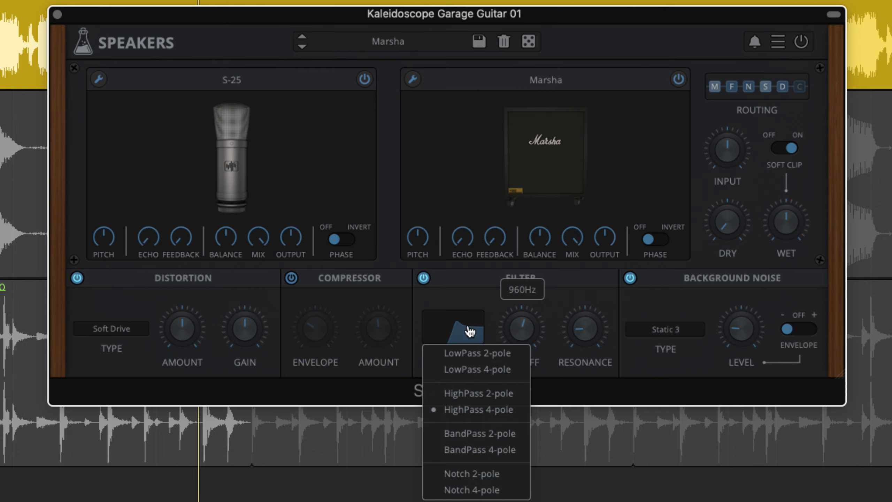
left_click(465, 482)
left_click_drag(528, 334, 518, 369)
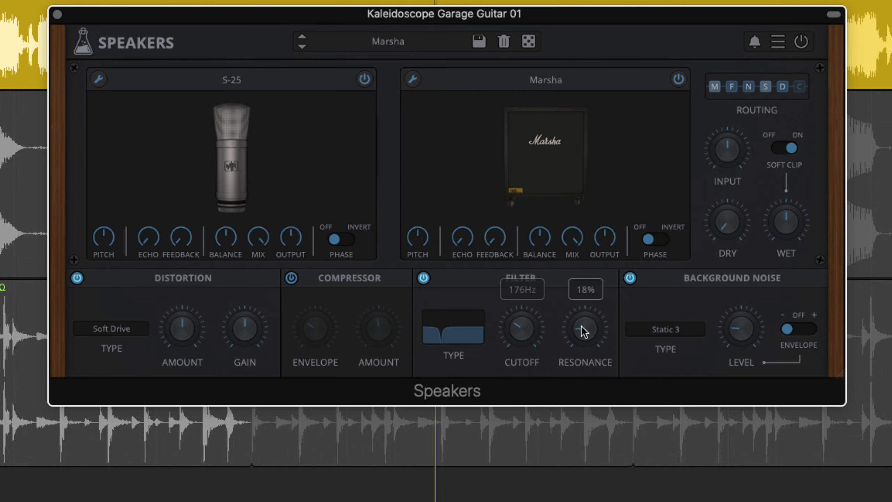
mouse_move(581, 326)
left_mouse_down()
mouse_move(584, 294)
mouse_move(571, 352)
mouse_move(588, 325)
left_mouse_up()
left_click_drag(534, 320, 524, 259)
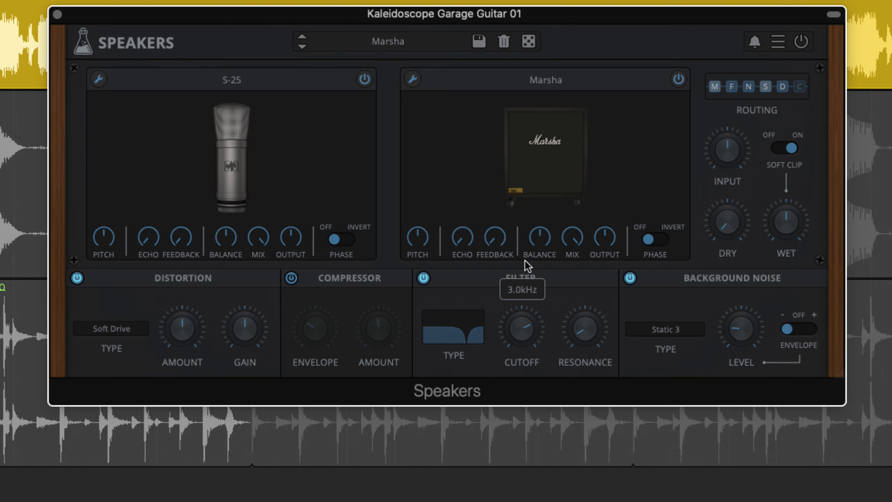
- Set the filter to LowPass 2-pole with the cutoff lowered to 628Hz
left_click(454, 343)
left_click(459, 353)
left_click_drag(523, 318, 516, 357)
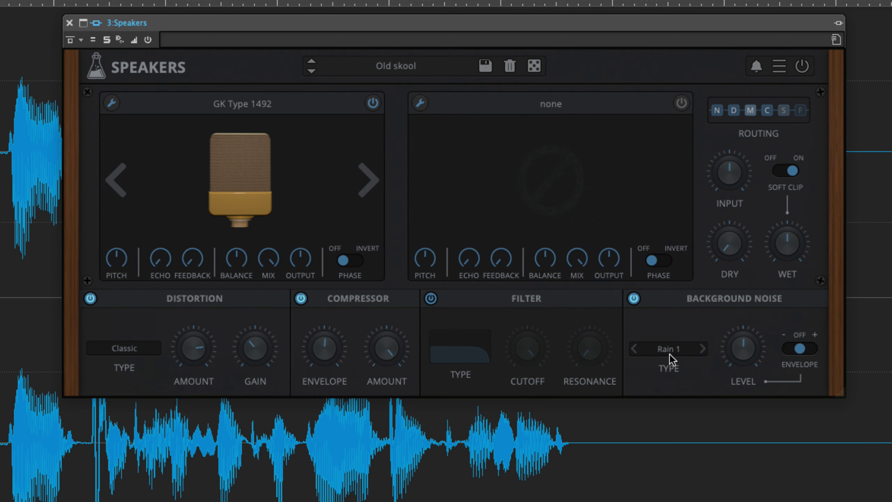
- Route NOISE after COMPRESSOR, start playback, and raise the noise level to about 66%
left_click(768, 113)
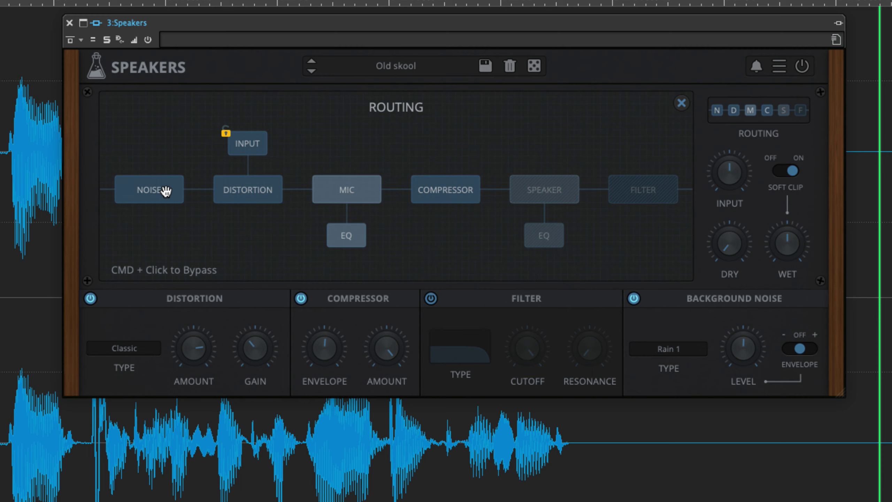
left_click_drag(166, 191, 454, 191)
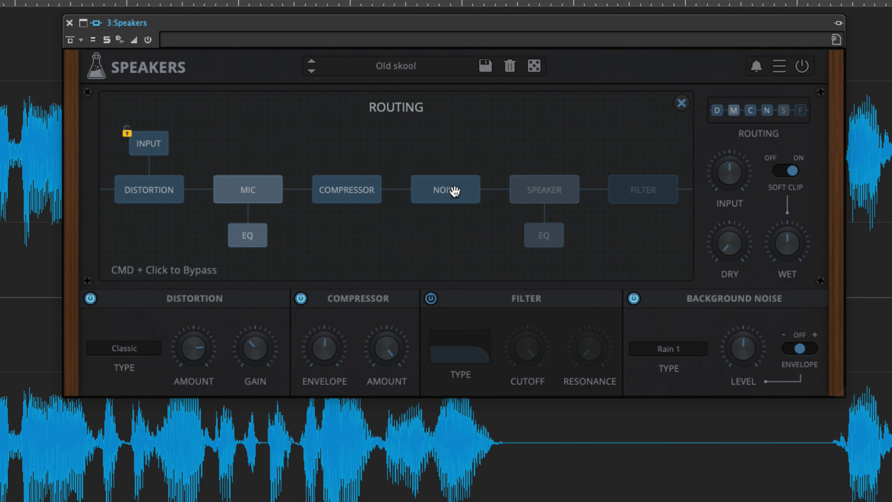
left_click(758, 119)
key("space")
left_click_drag(744, 346, 734, 328)
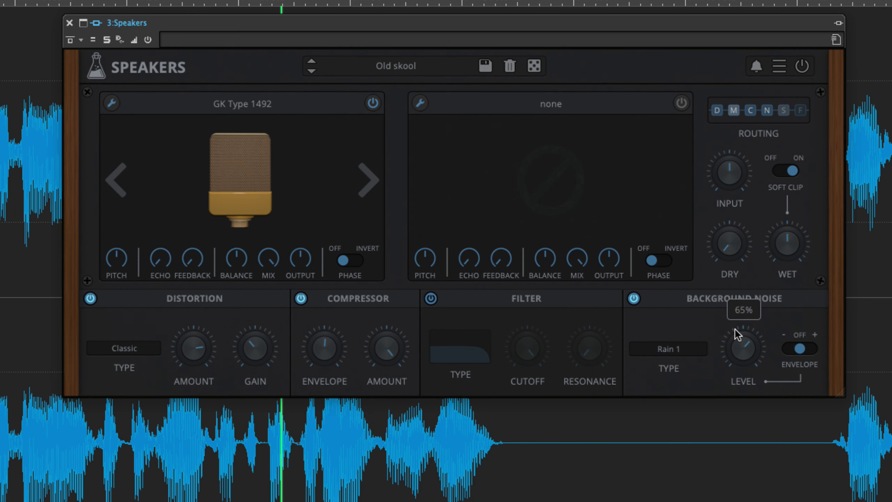
- Try the Freezer background noise, then step to Fridge
left_click(659, 348)
mouse_move(688, 369)
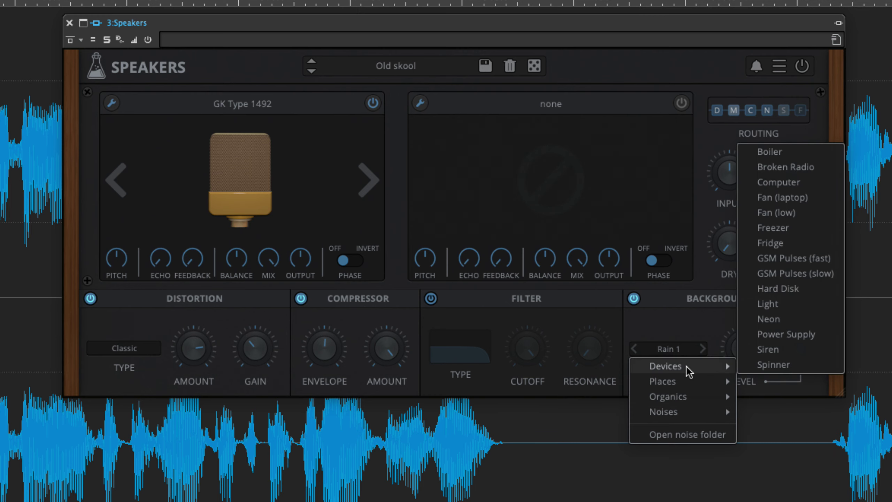
left_click(773, 228)
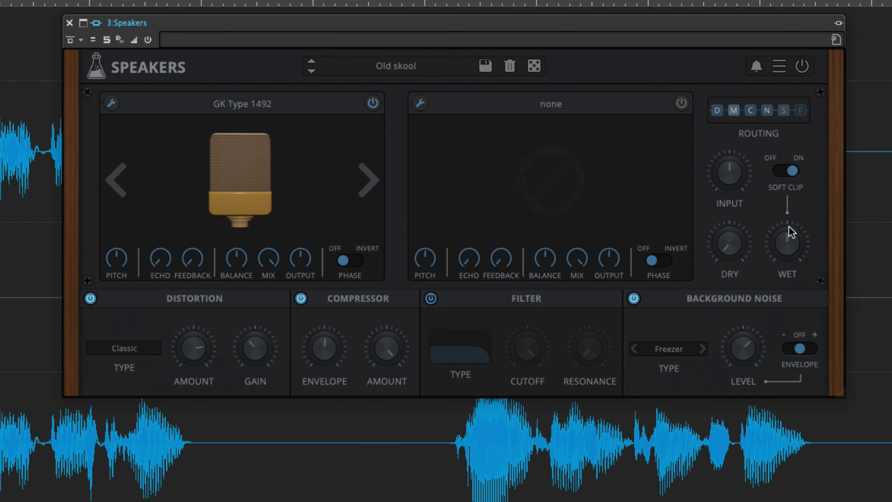
left_click(703, 348)
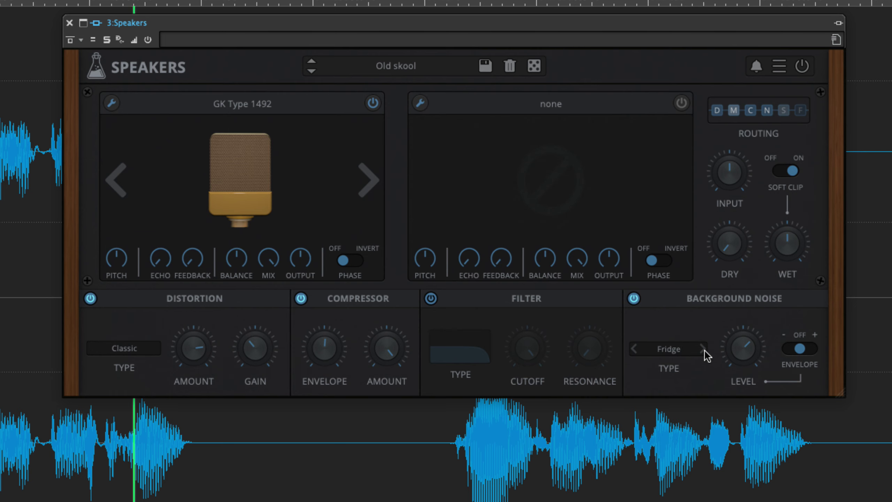
- Switch the noise to GSM Pulses (slow) at about 47% level
left_click(677, 348)
mouse_move(709, 365)
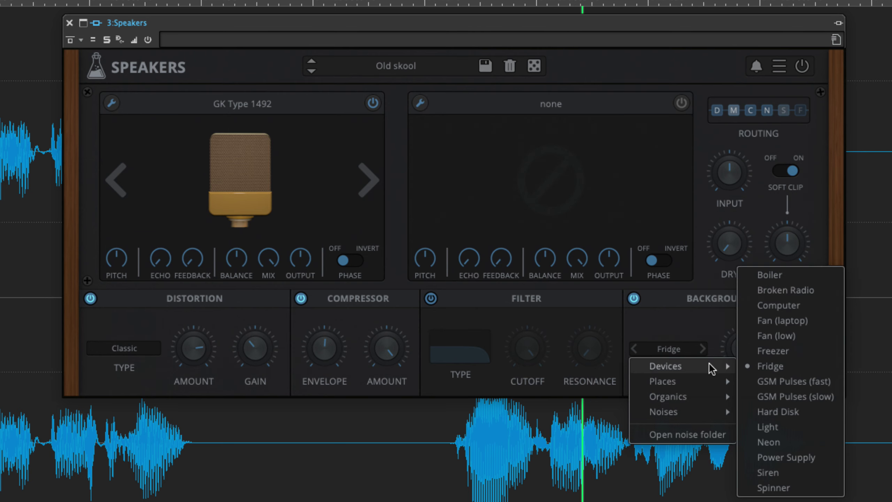
left_click(805, 395)
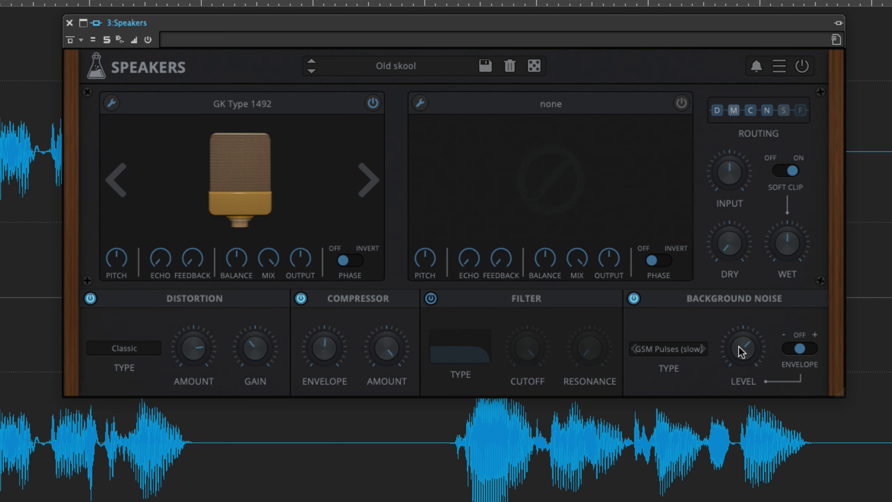
left_click_drag(742, 352, 737, 380)
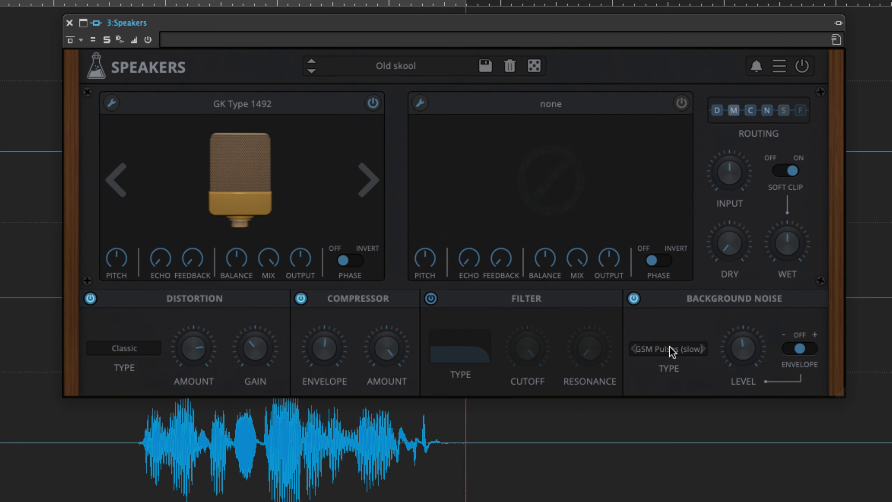
- Try the Frying background noise, then settle on Static 1
left_click(669, 346)
mouse_move(678, 398)
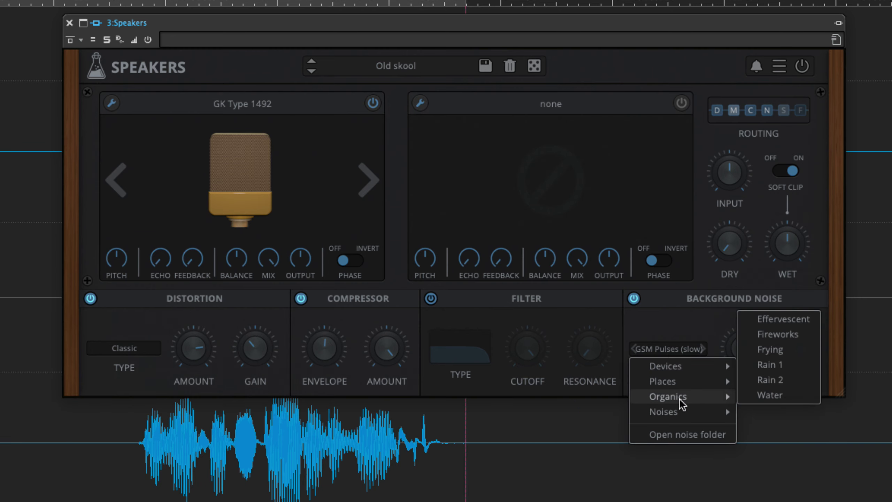
left_click(799, 345)
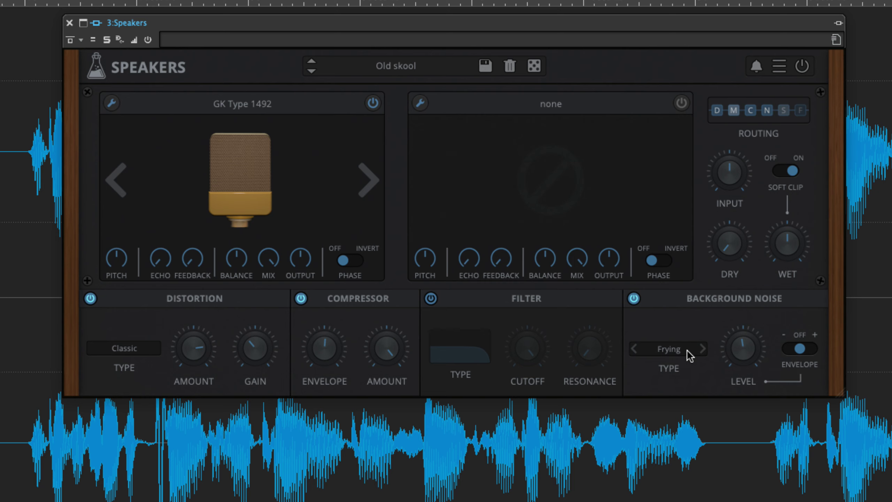
left_click(687, 350)
mouse_move(690, 417)
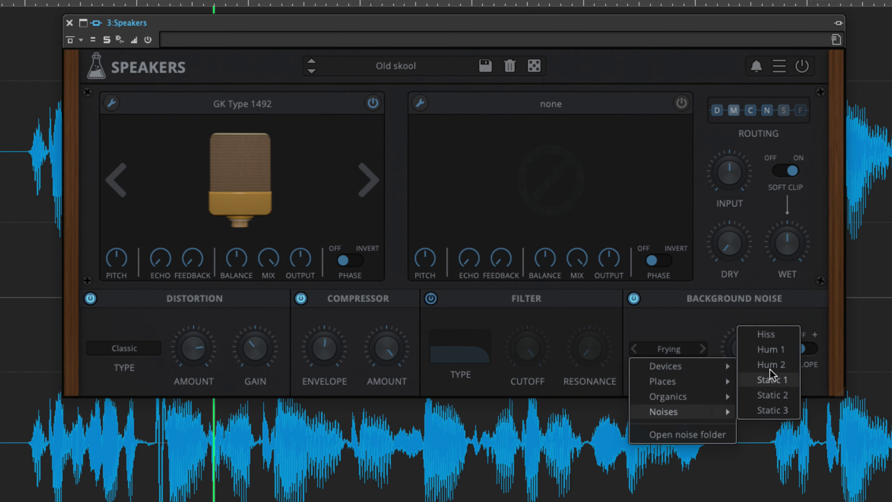
left_click(768, 378)
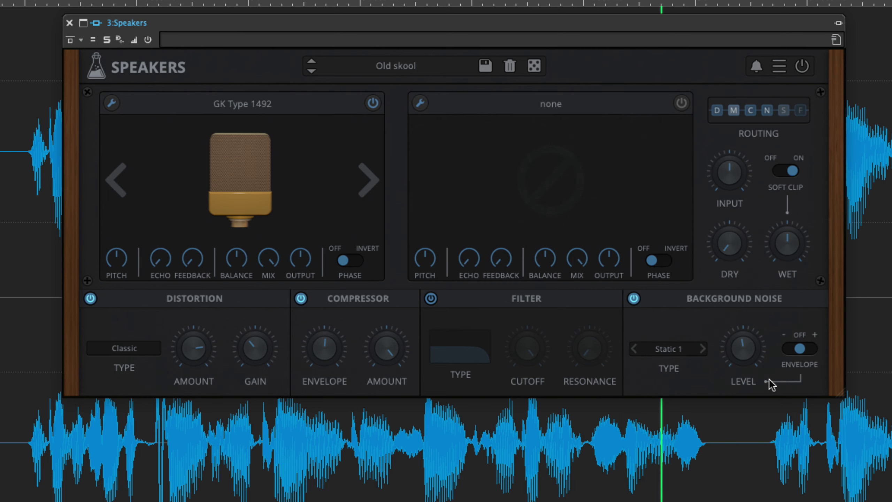
- Reopen the background noise sound list to browse categories
left_click(667, 348)
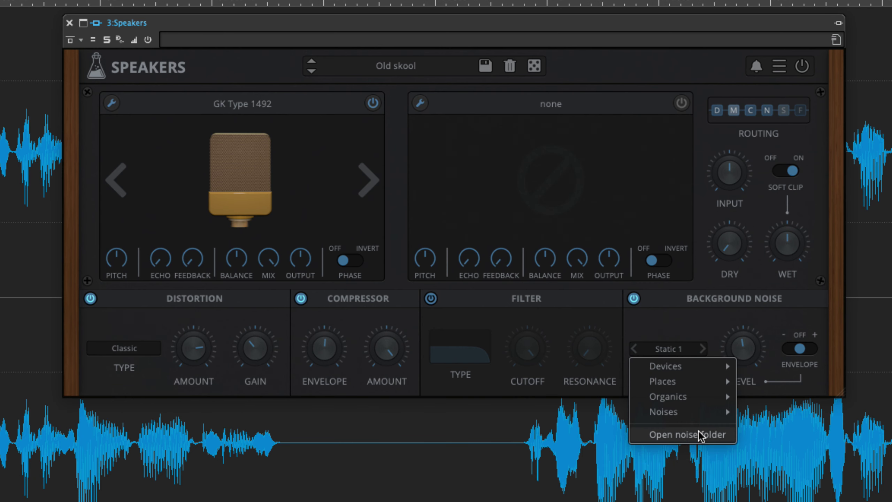
left_click(700, 317)
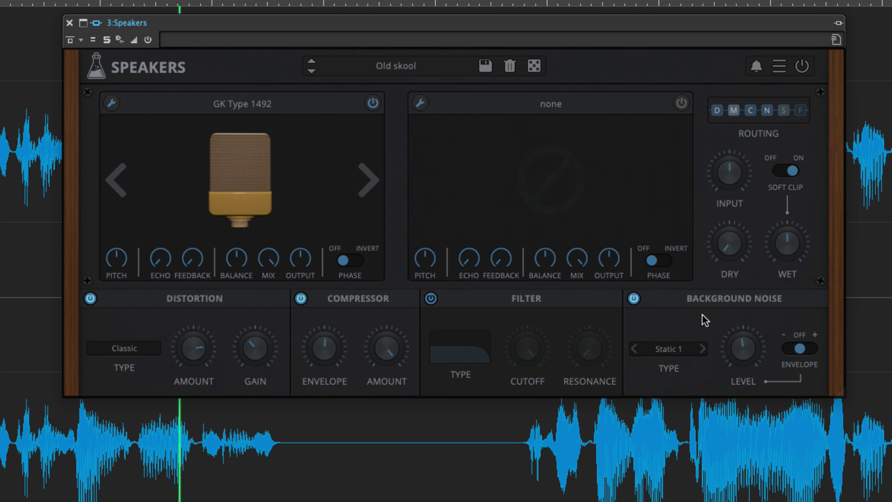
left_click(681, 351)
- Pick Organics Rain 2, toggle the envelope positive then negative, and set the level to 69%
mouse_move(688, 396)
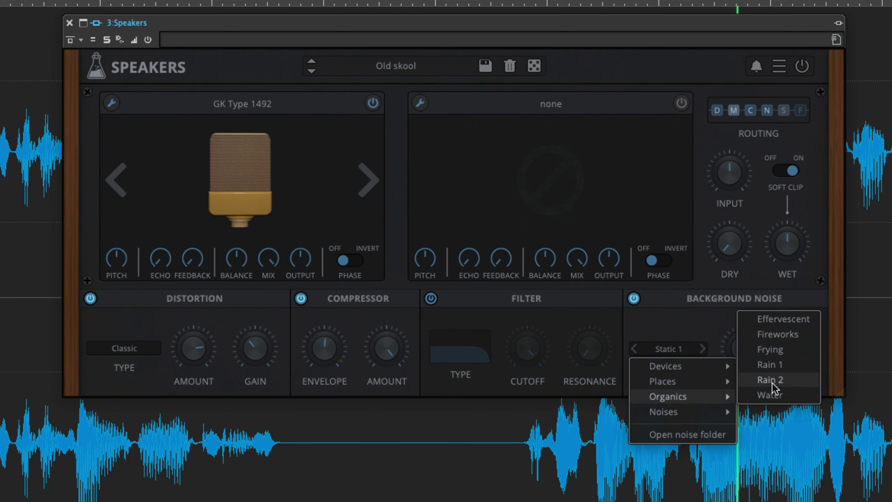
left_click(772, 381)
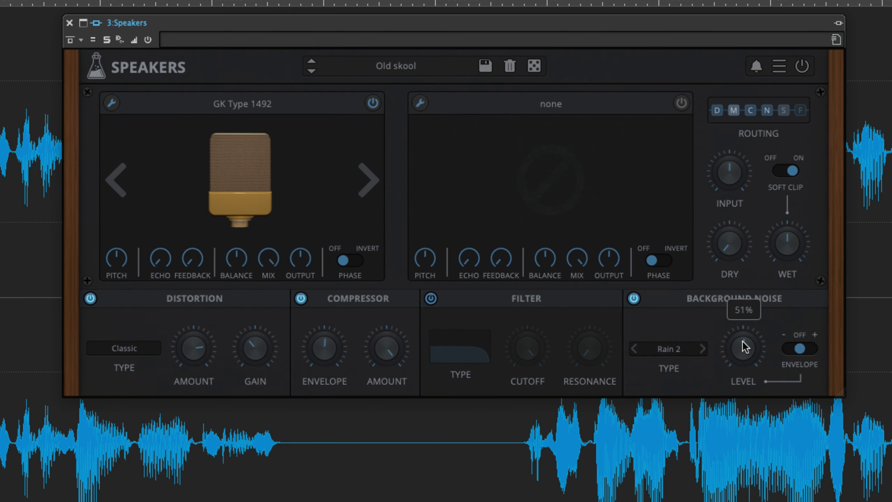
mouse_move(743, 341)
left_mouse_down()
mouse_move(743, 322)
mouse_move(746, 343)
mouse_move(746, 332)
mouse_move(754, 337)
left_mouse_up()
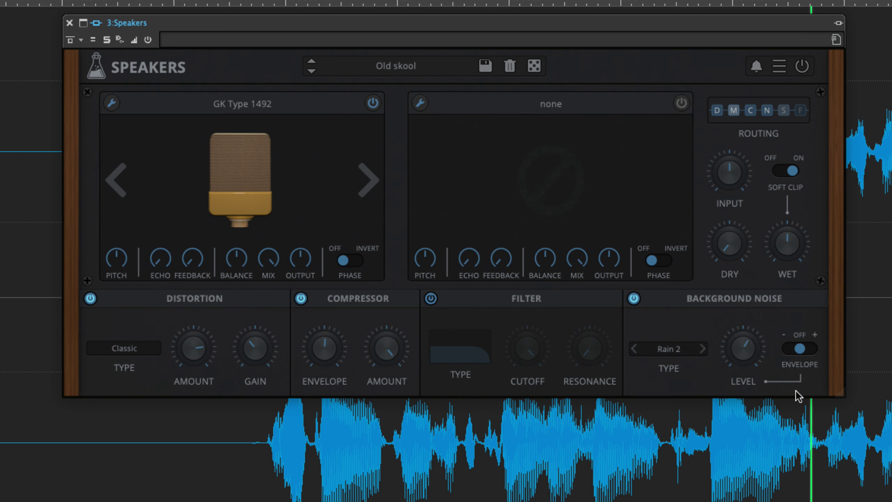
left_click(812, 349)
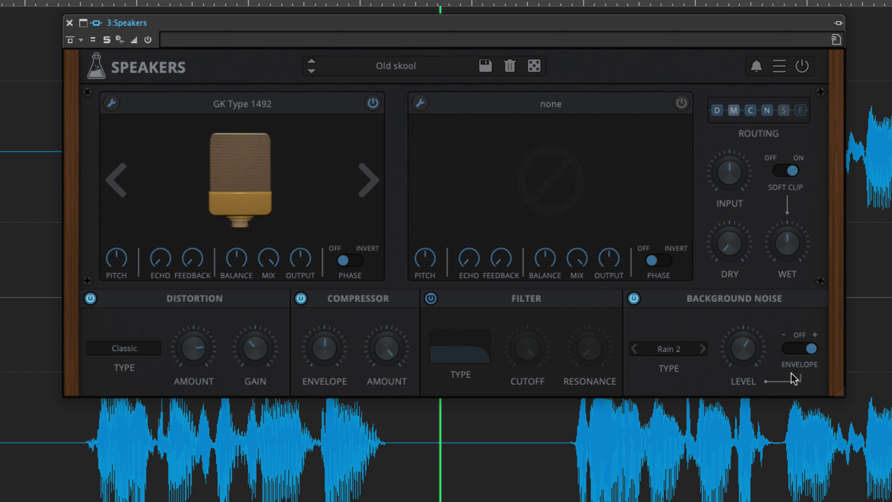
left_click(795, 348)
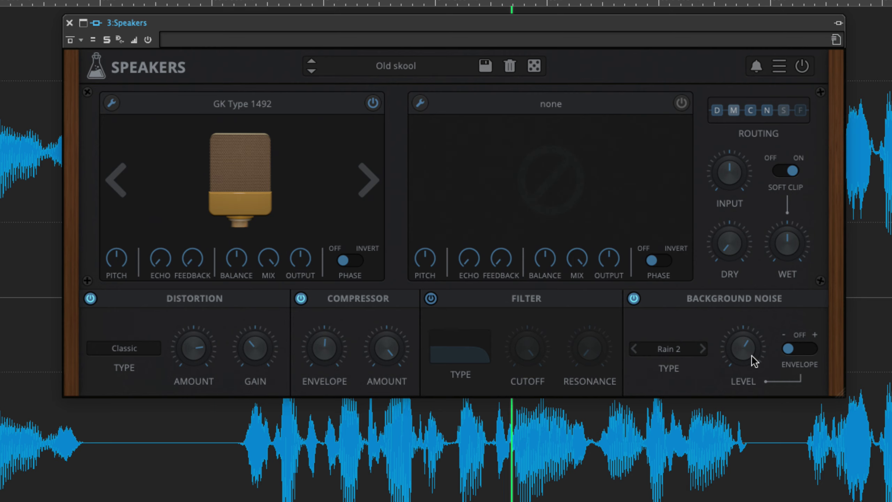
left_click_drag(744, 341, 770, 378)
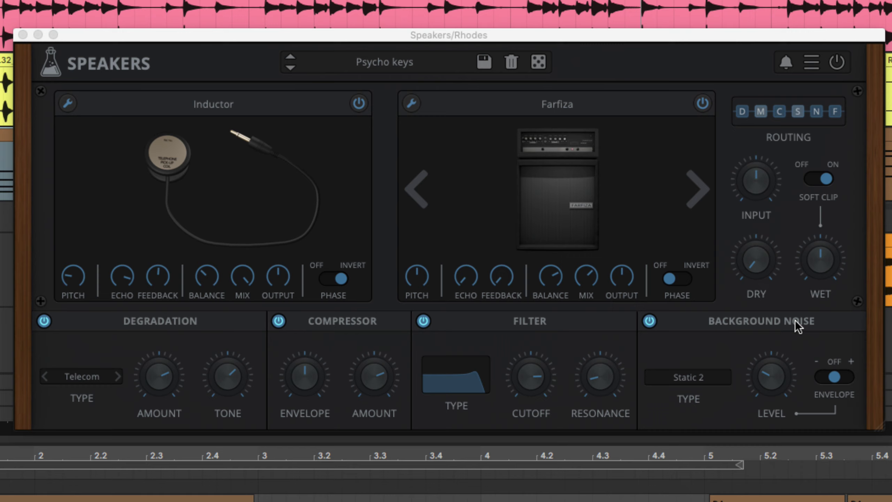
- In the routing view, drag FILTER, NOISE, MIC, COMPRESSOR and DISTORTION into order D S M C N F
left_click(797, 112)
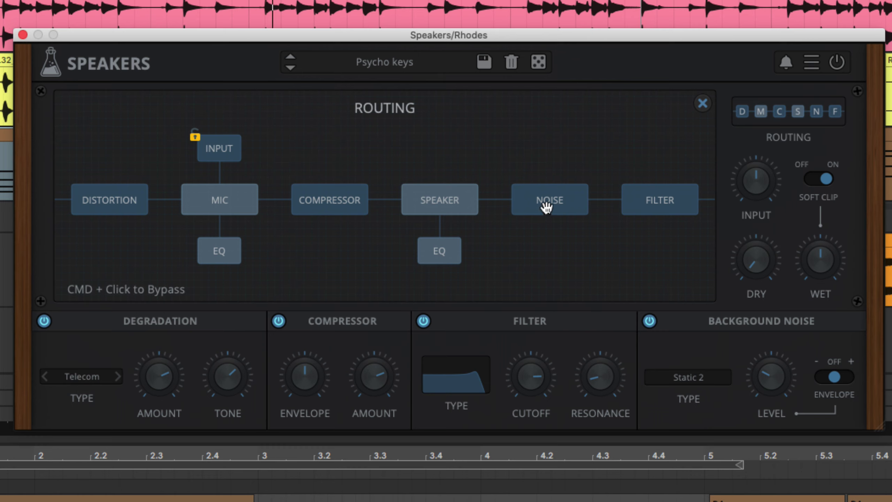
left_click_drag(662, 210, 426, 209)
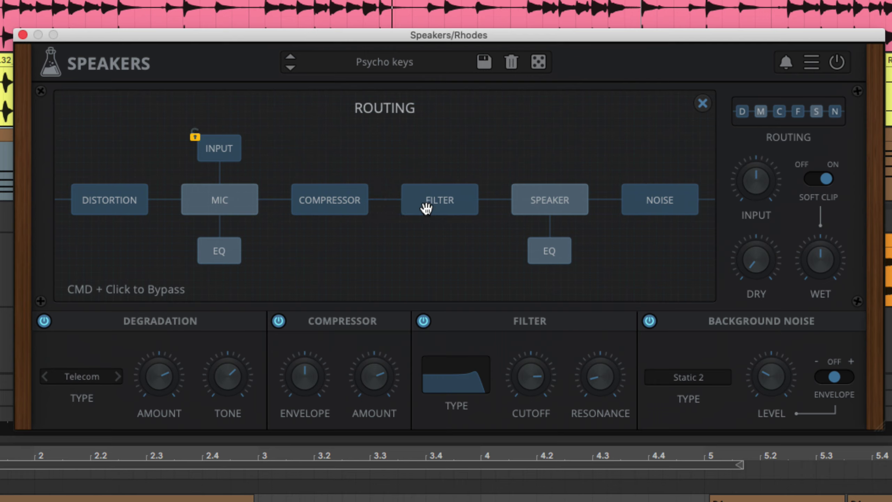
left_click_drag(638, 204, 523, 205)
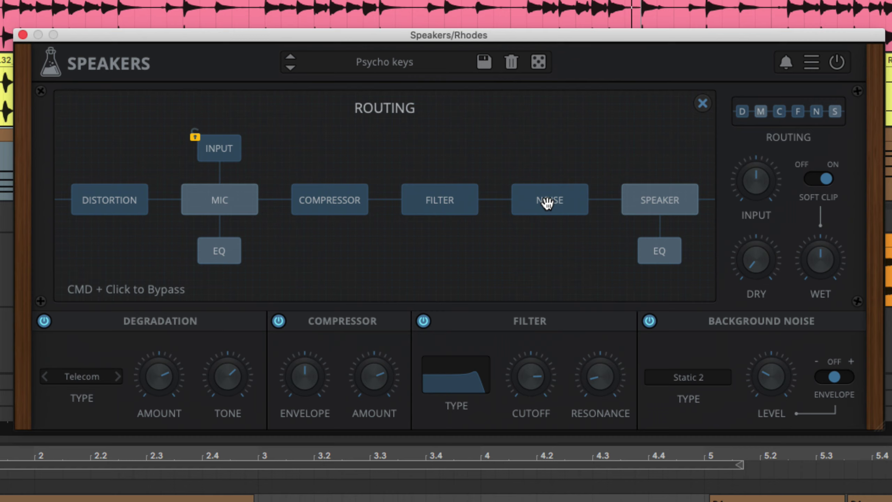
left_click_drag(463, 204, 308, 206)
left_click_drag(216, 207, 438, 202)
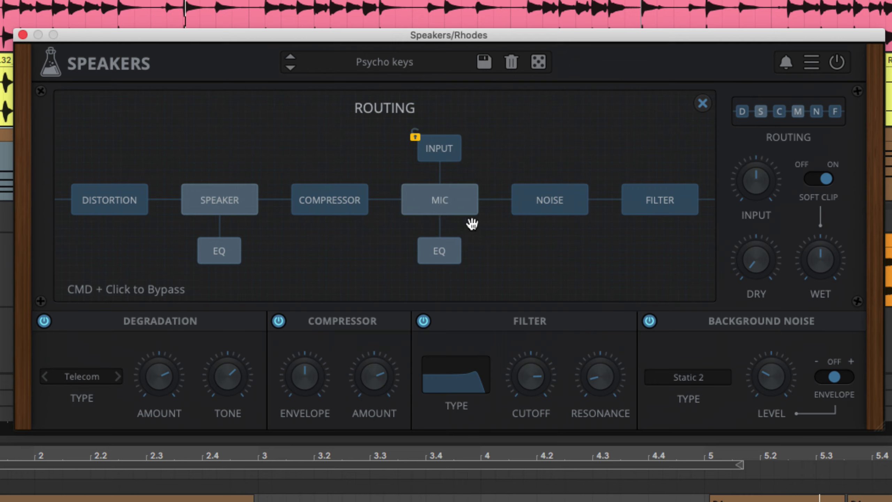
left_click_drag(334, 200, 451, 207)
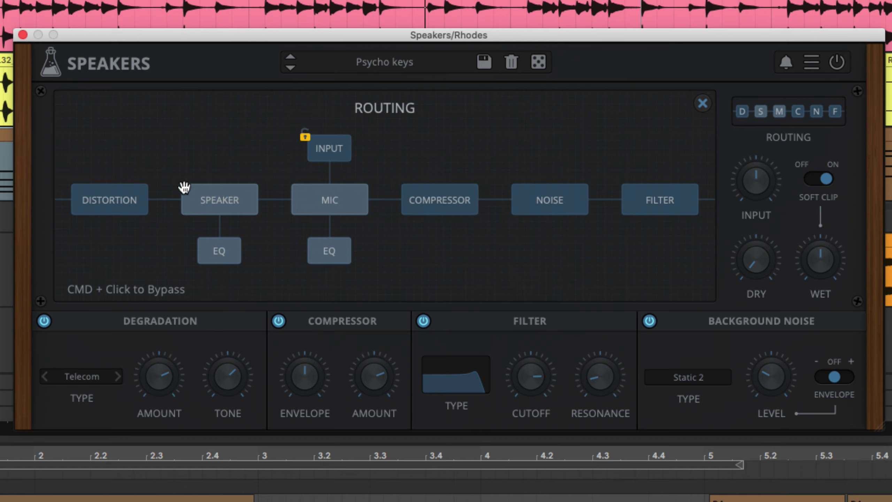
left_click_drag(105, 200, 273, 201)
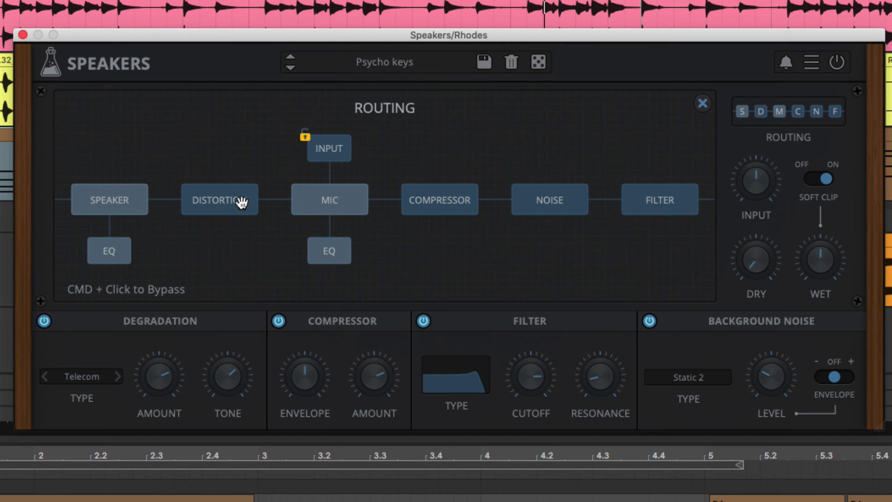
left_click_drag(215, 202, 102, 202)
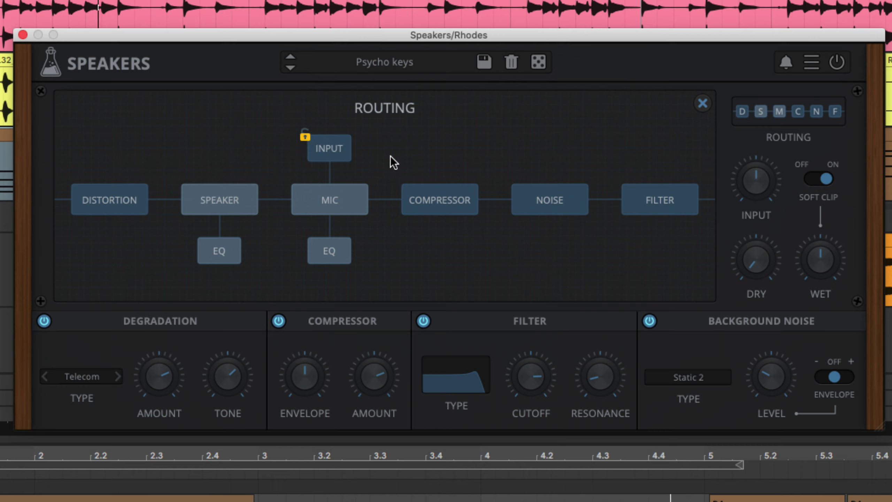
- Try NOISE at the chain start and back, then place MIC after COMPRESSOR and SPEAKER after MIC
left_click(556, 203)
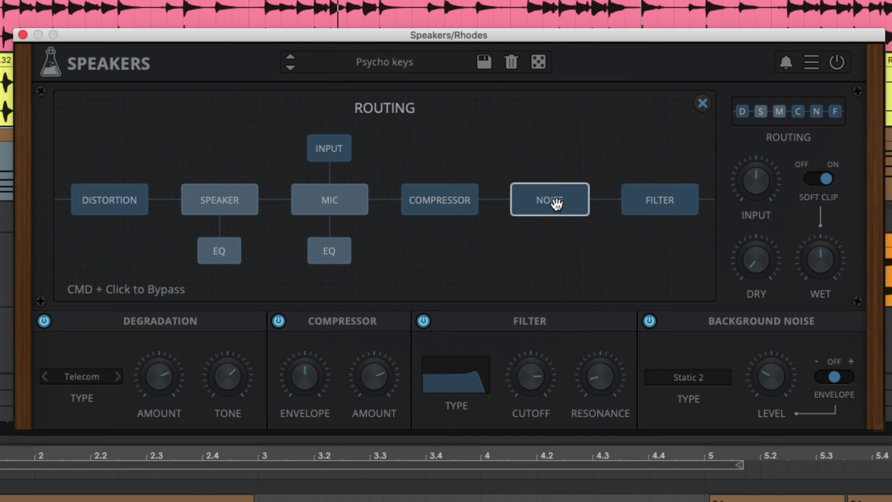
left_click_drag(557, 203, 119, 200)
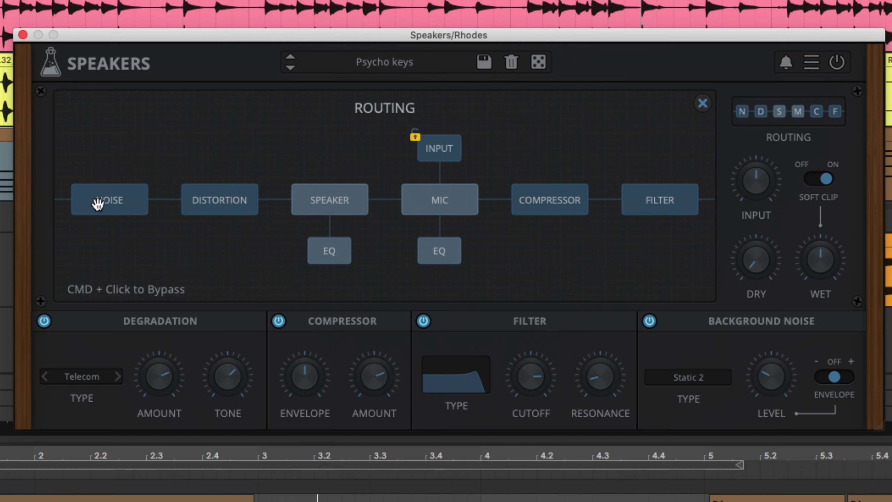
left_click_drag(97, 204, 568, 204)
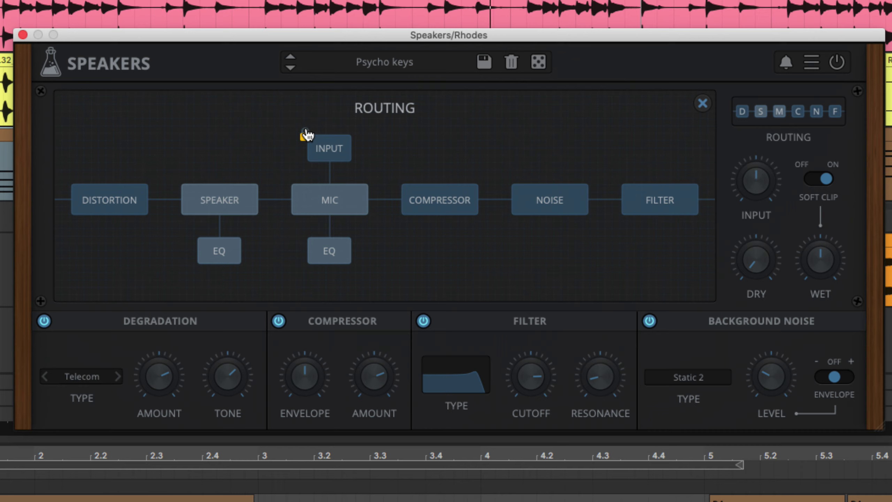
left_click_drag(327, 192, 423, 199)
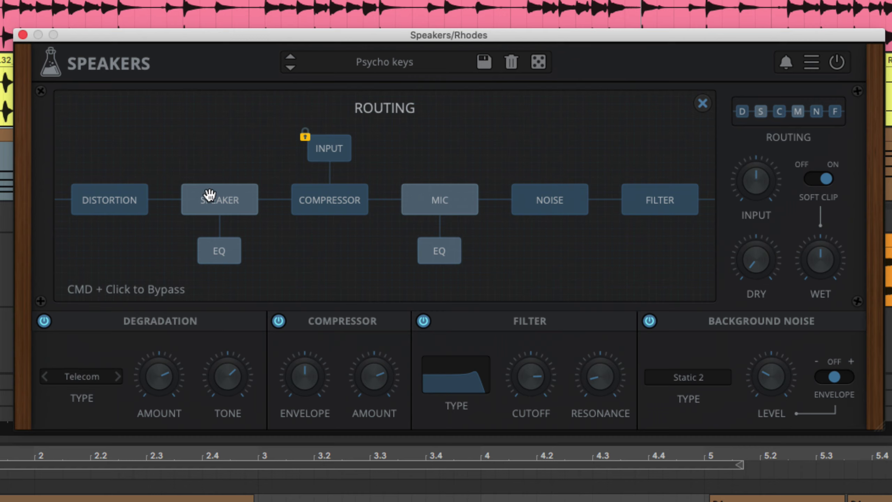
left_click_drag(209, 194, 444, 202)
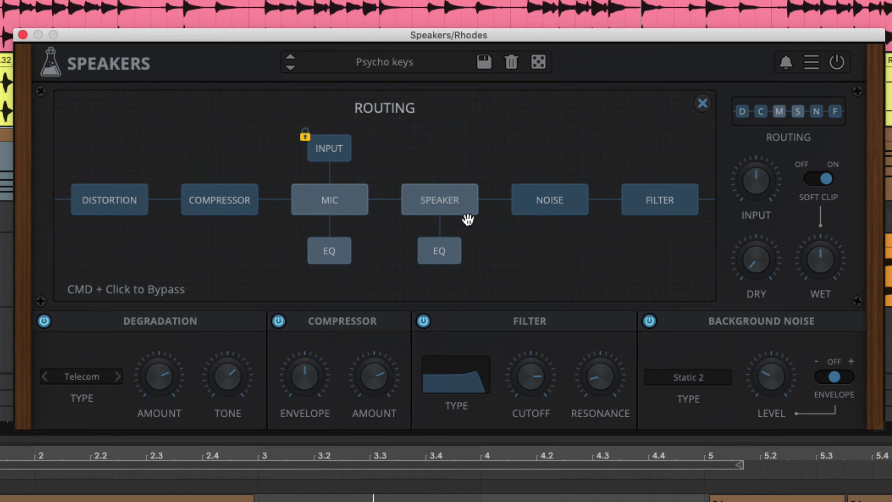
- Bypass and re-enable the SPEAKER, its EQ, NOISE and FILTER stages, leaving all active
left_click(454, 205, "super")
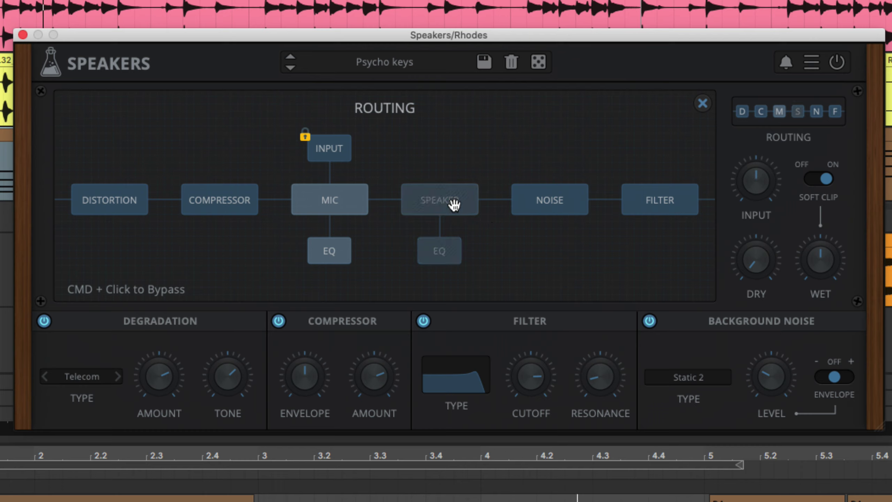
left_click(454, 205, "super")
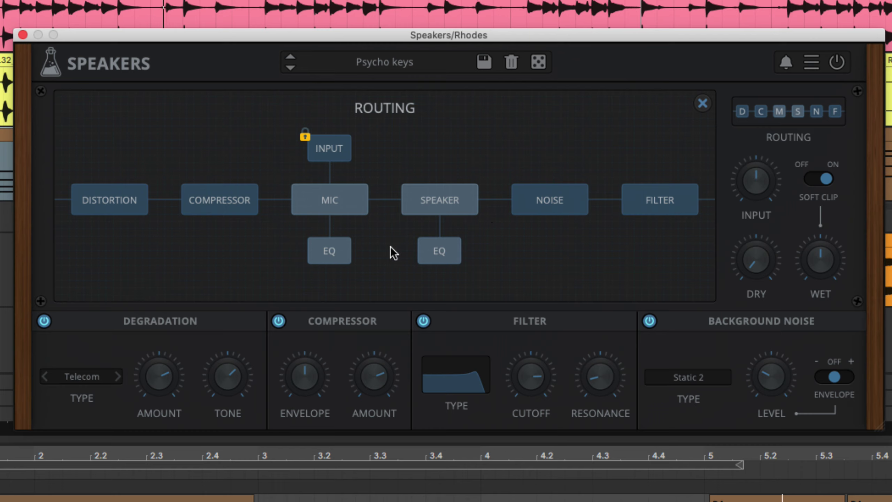
left_click(422, 250, "super")
left_click(436, 251, "super")
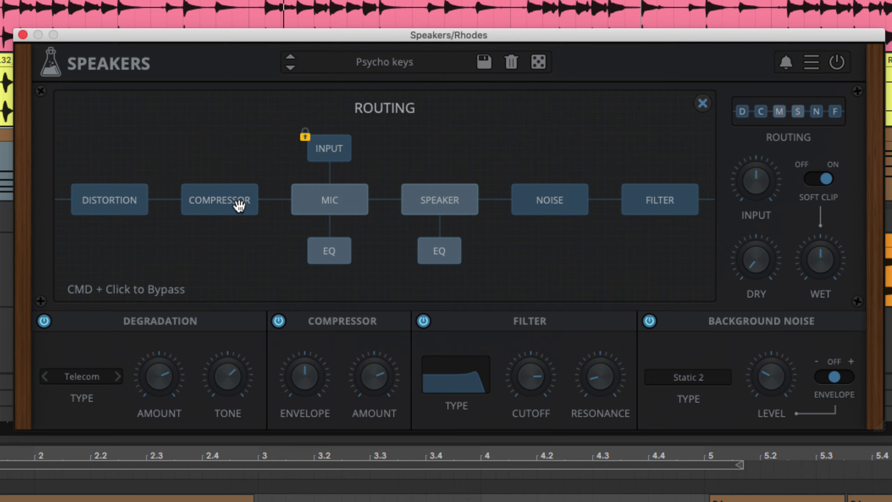
left_click(538, 215, "super")
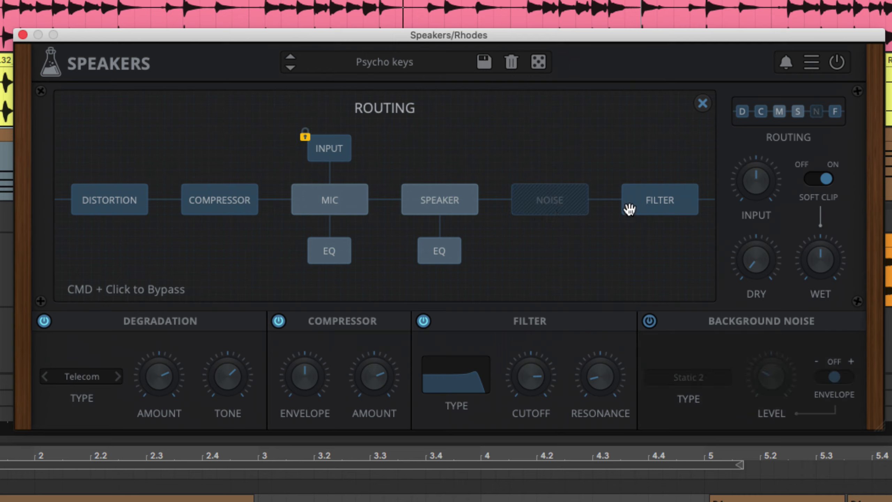
left_click(653, 213, "super")
left_click(547, 211, "super")
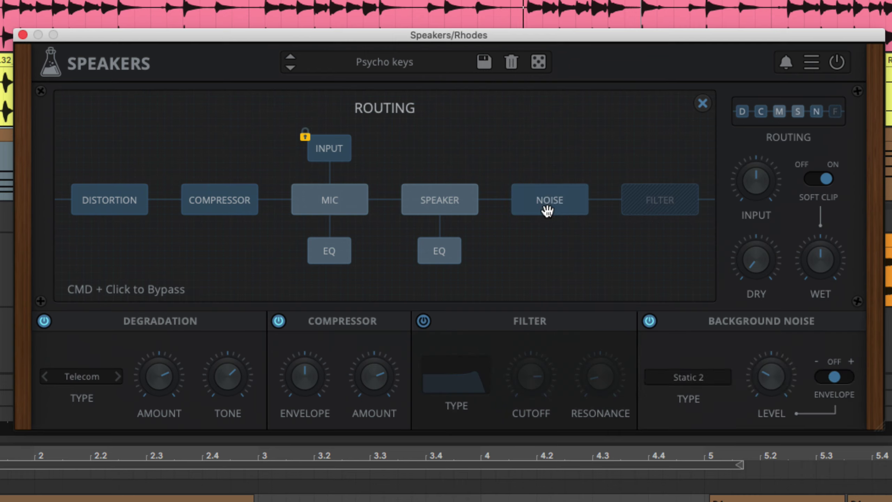
left_click(648, 212, "super")
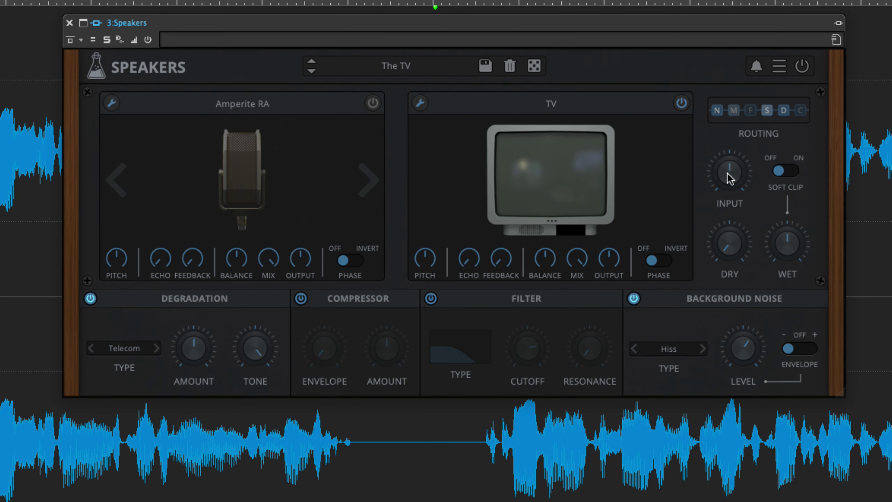
- Set input to about -2.1 dB, dry to -4.4 dB, wet to about 2.0 dB, and enable soft clip
mouse_move(728, 178)
left_mouse_down()
mouse_move(721, 232)
mouse_move(741, 168)
left_mouse_up()
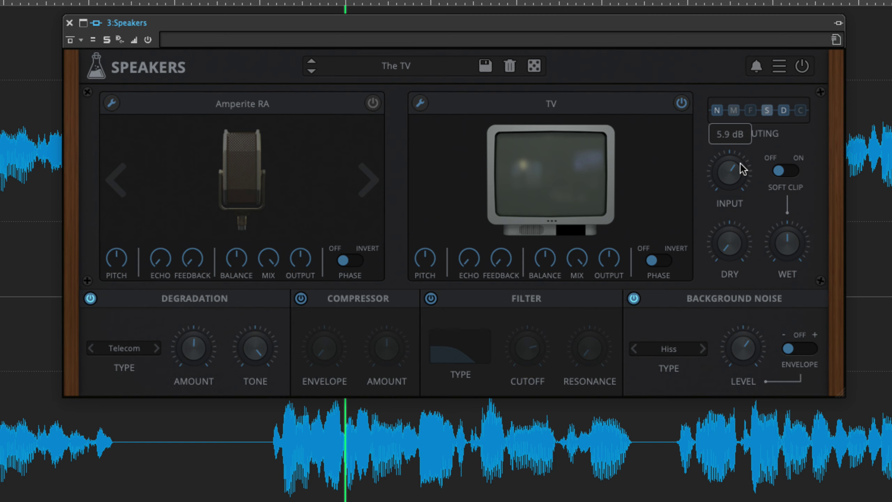
mouse_move(732, 256)
left_click_drag(732, 256, 753, 214)
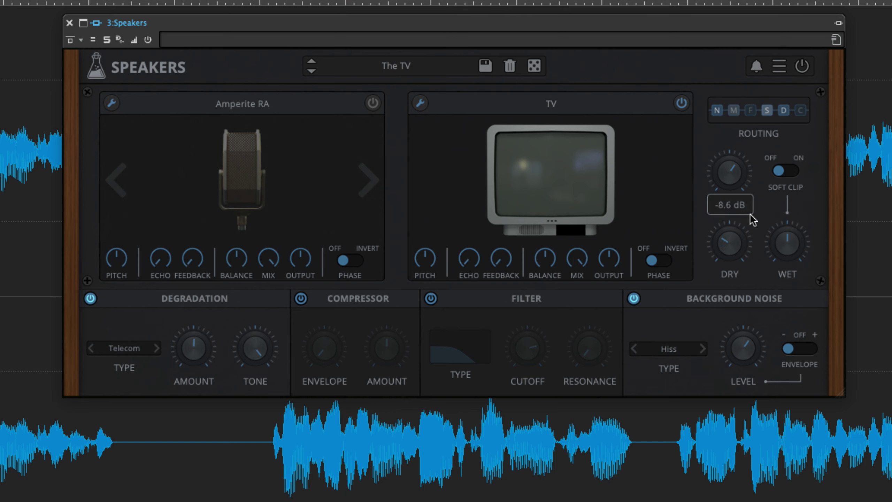
mouse_move(789, 256)
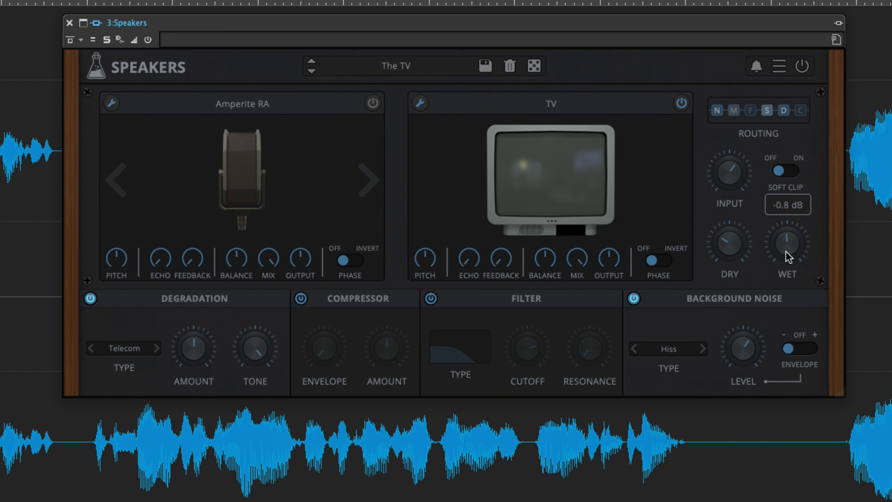
left_click_drag(787, 284, 800, 239)
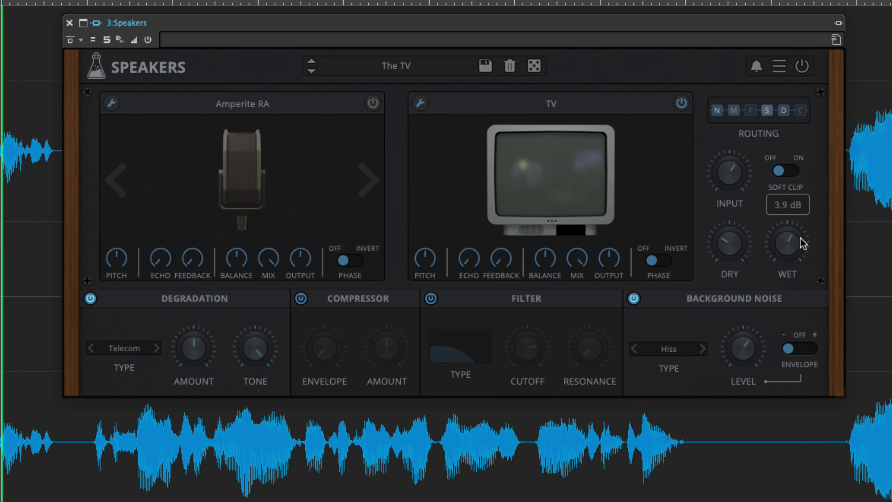
mouse_move(793, 192)
left_mouse_down()
mouse_move(800, 222)
mouse_move(789, 203)
mouse_move(798, 189)
left_mouse_up()
left_click(793, 172)
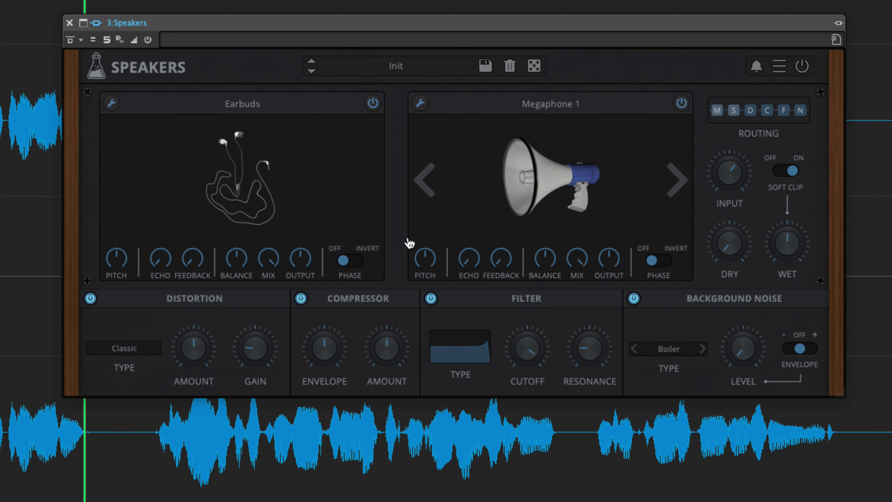
- Set the mic to Subkick and the speaker to Boombox
left_click(237, 104)
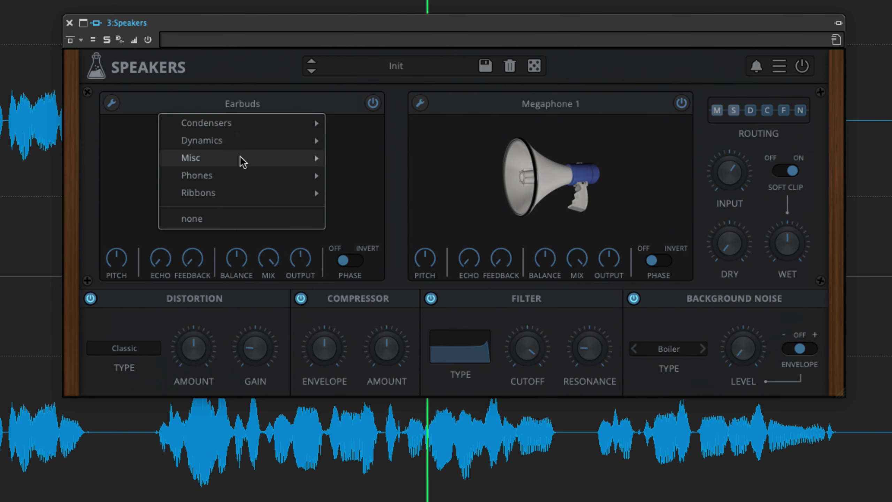
mouse_move(240, 157)
left_click(387, 155)
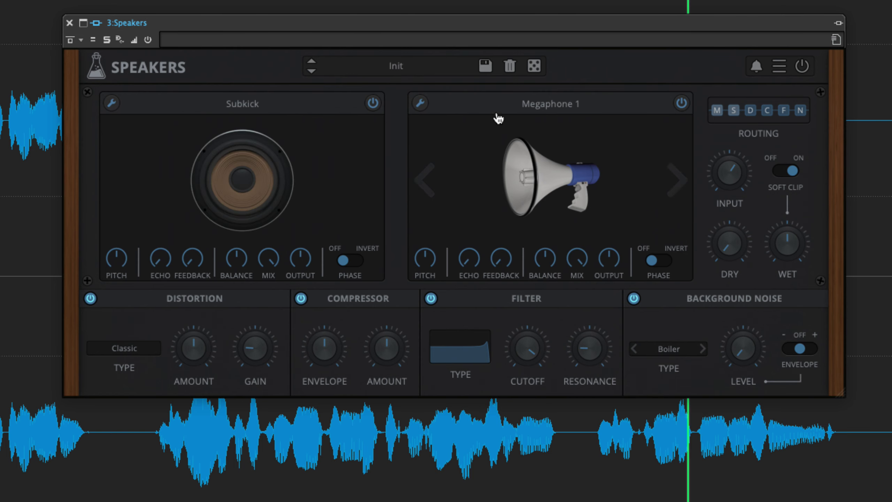
left_click(537, 104)
mouse_move(535, 130)
mouse_move(587, 139)
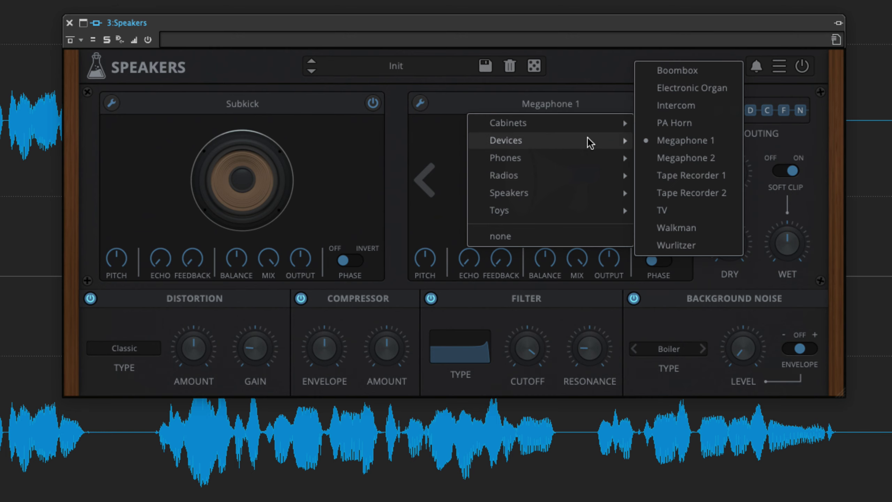
left_click(684, 76)
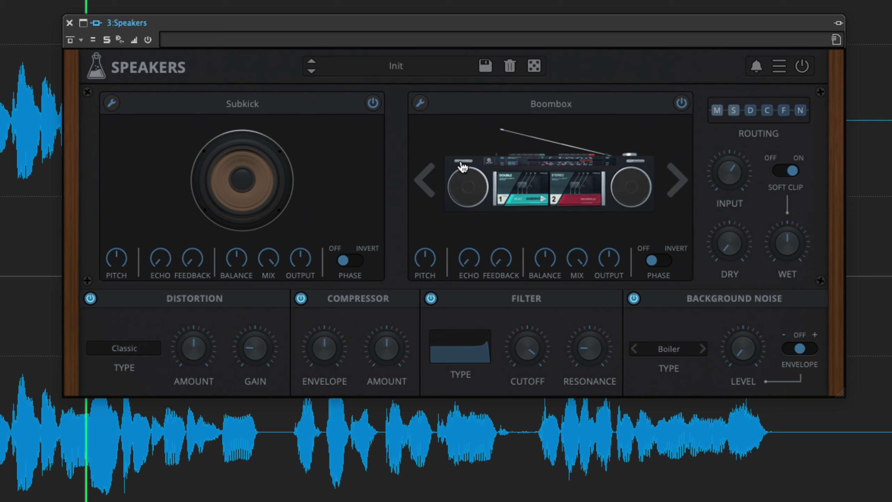
- Change the mic to Smartphone 1 and the speaker to Toy Keyboard
left_click(250, 103)
mouse_move(254, 174)
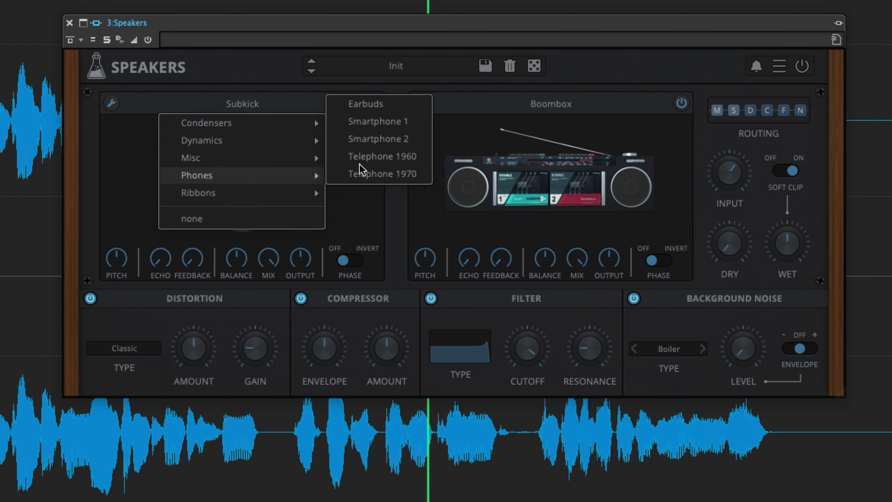
left_click(408, 122)
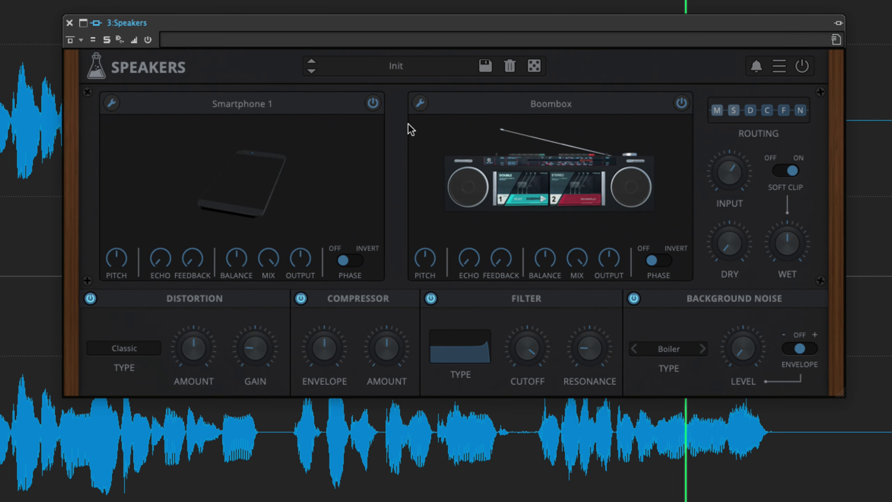
left_click(565, 109)
mouse_move(552, 201)
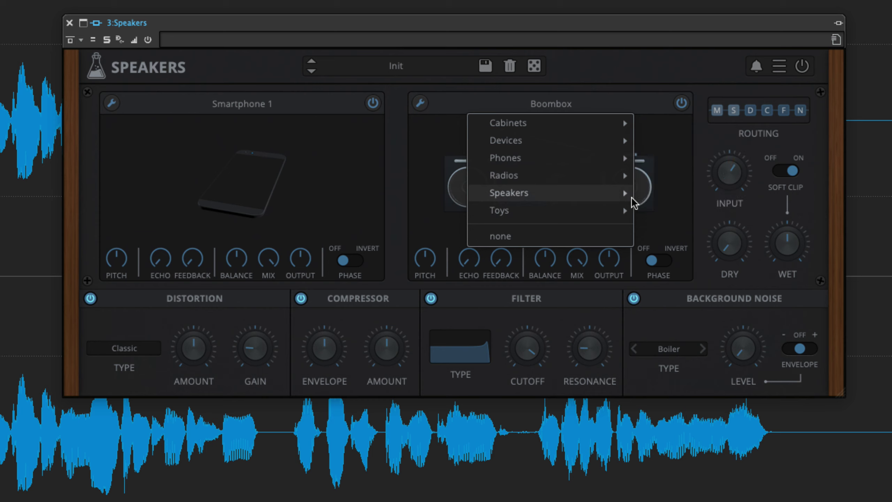
left_click(690, 193)
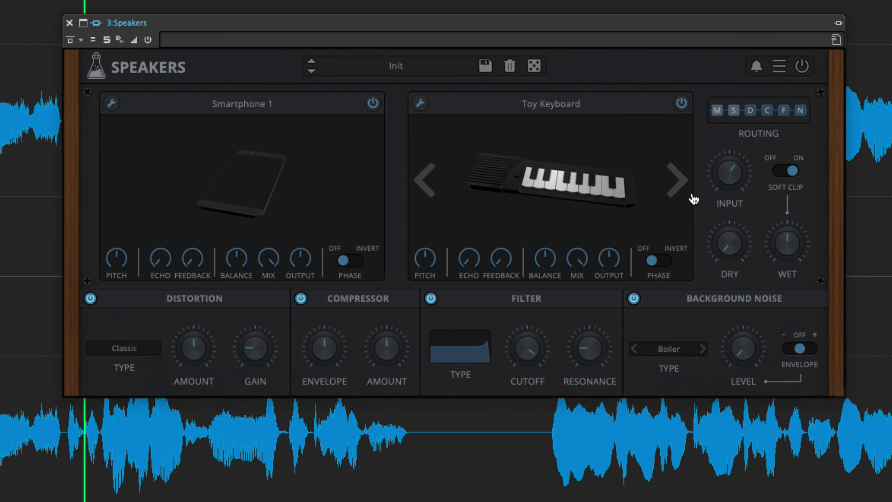
- Change the mic to EV RE20 and the speaker to Telephone Cheap
left_click(253, 104)
mouse_move(266, 140)
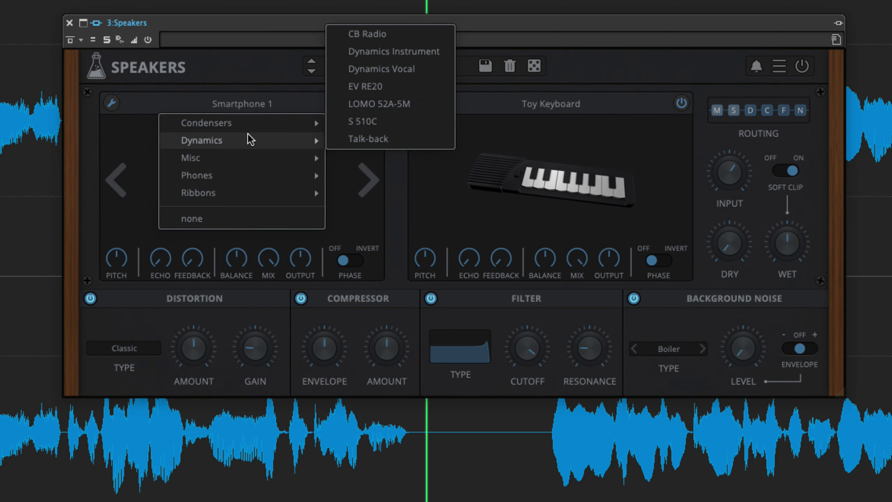
left_click(388, 86)
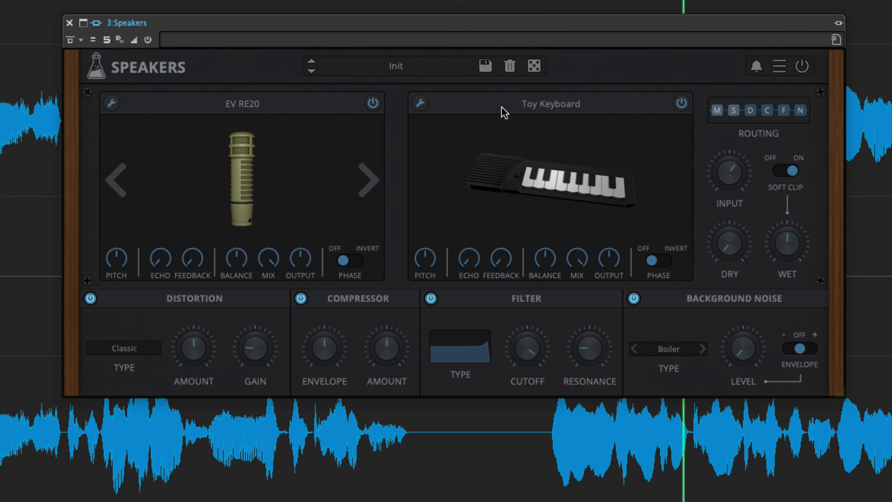
left_click(541, 106)
mouse_move(541, 152)
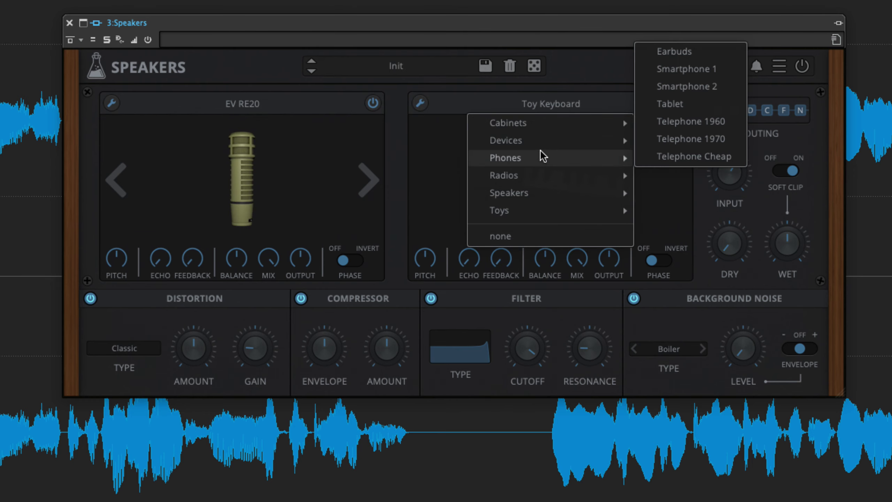
left_click(689, 154)
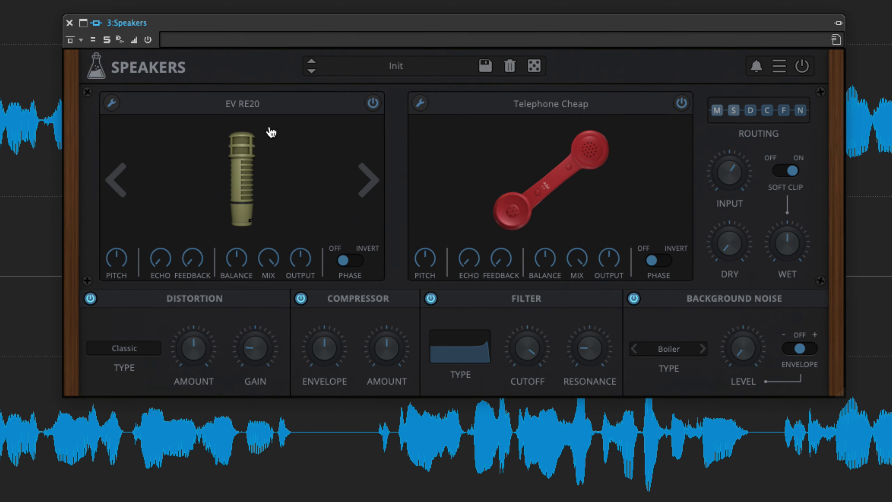
- Set the mic to the Framez ribbon and the speaker to Tablet
left_click(243, 104)
mouse_move(239, 193)
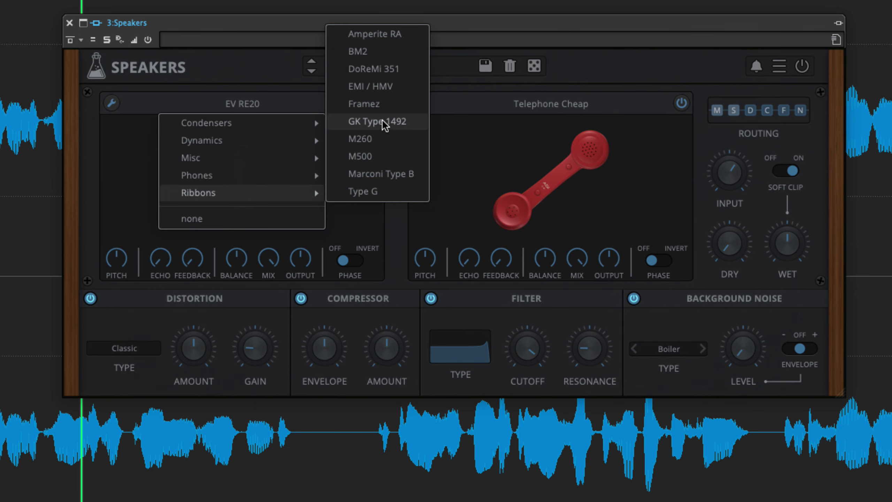
left_click(380, 103)
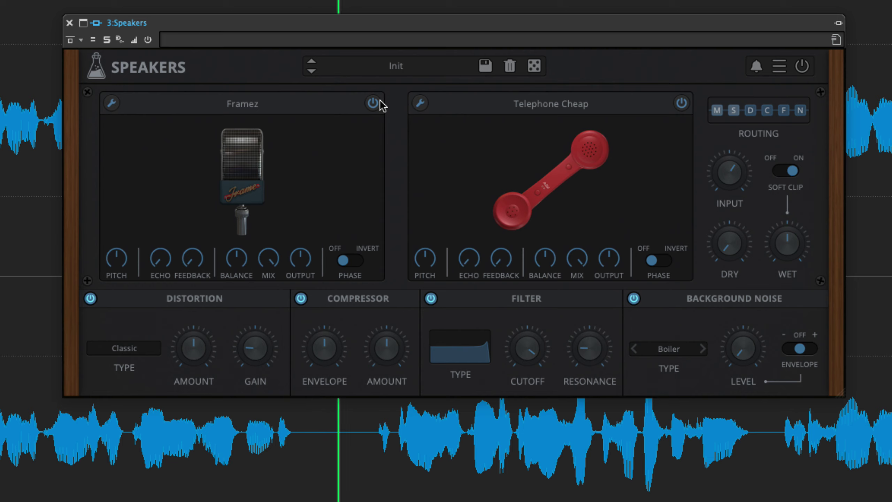
left_click(540, 108)
mouse_move(537, 149)
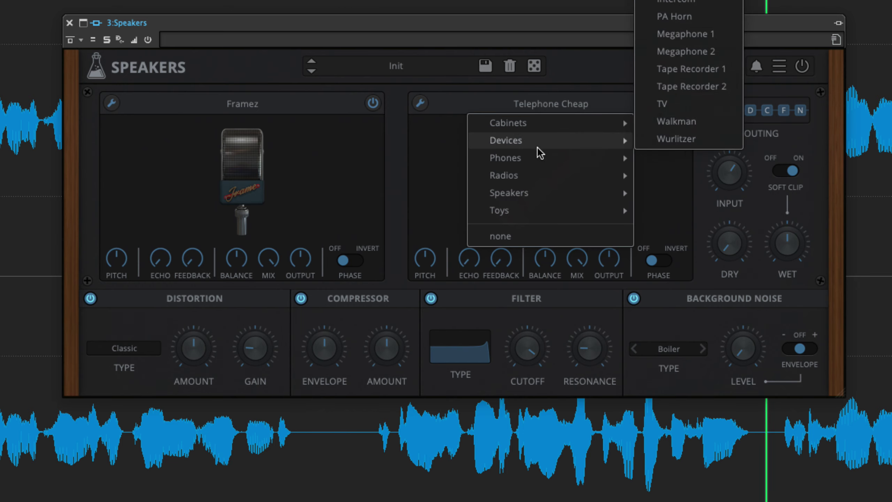
left_click(696, 104)
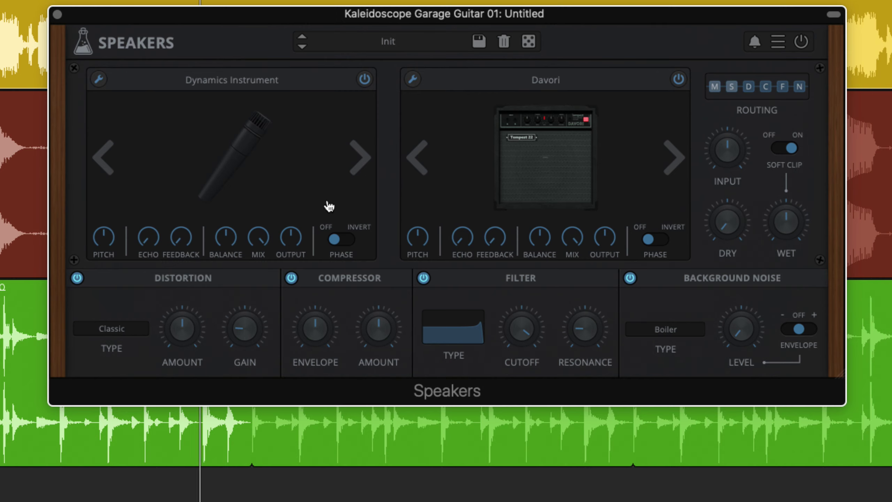
- Switch the cabinet to Marsha, then step to Meza
left_click(555, 79)
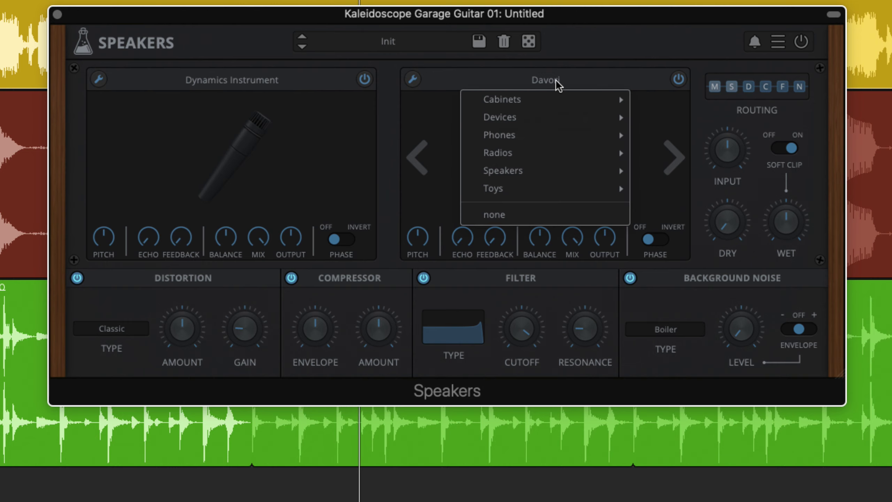
mouse_move(552, 101)
left_click(666, 136)
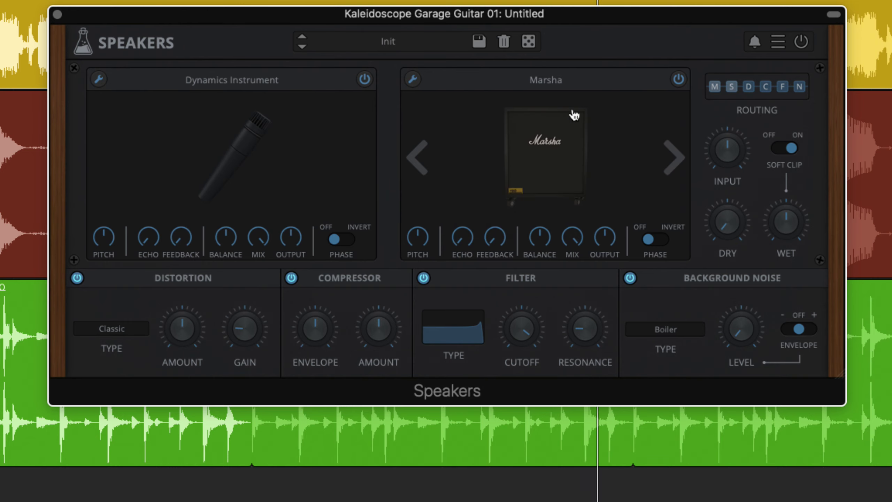
left_click(674, 158)
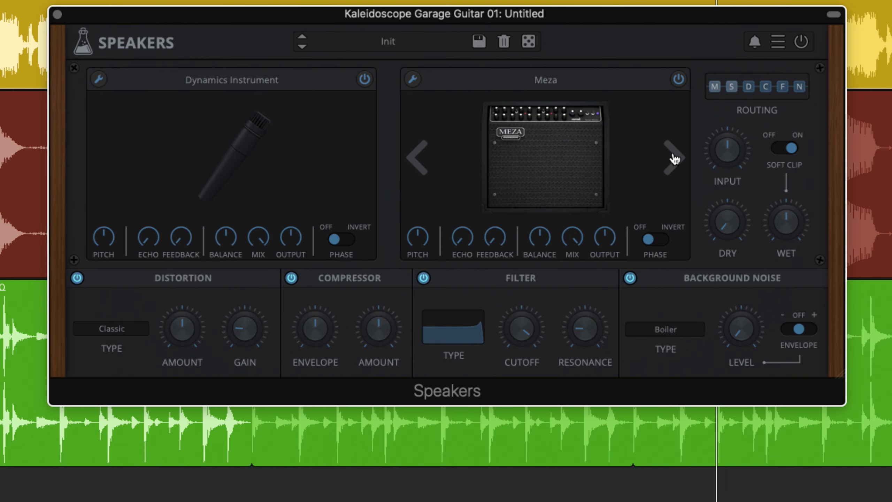
- Try LOMO 52A-5M and BM2 ribbon mics, stepping through DoReMi 351 to EMI / HMV
left_click(235, 84)
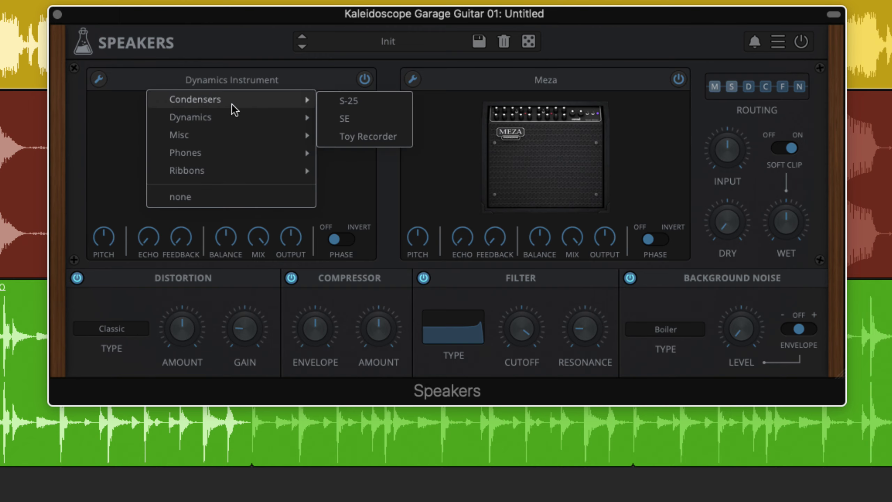
mouse_move(231, 118)
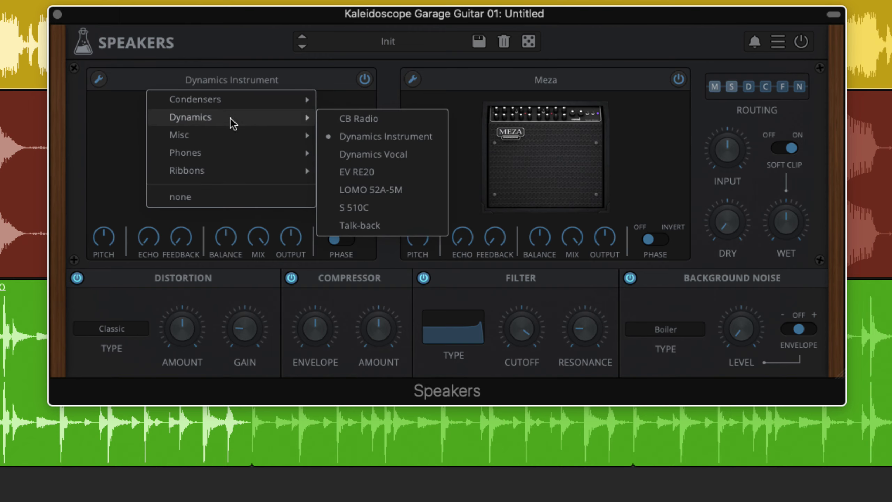
left_click(371, 185)
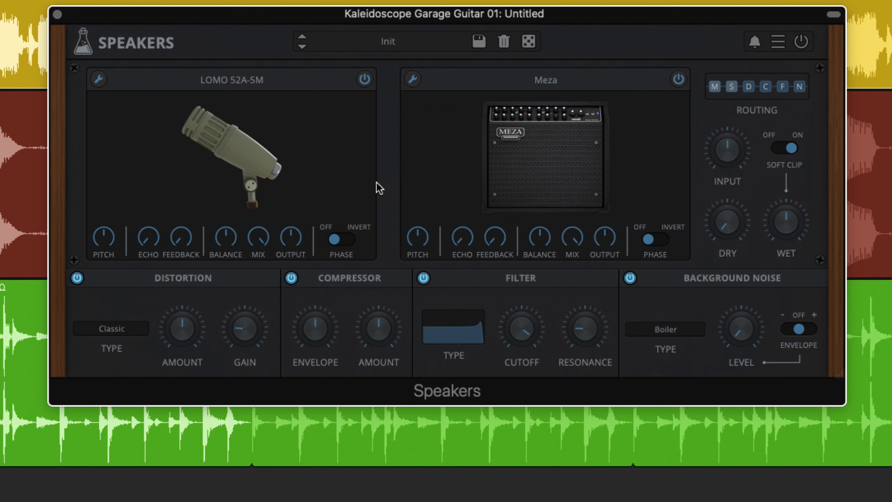
left_click(233, 78)
mouse_move(236, 170)
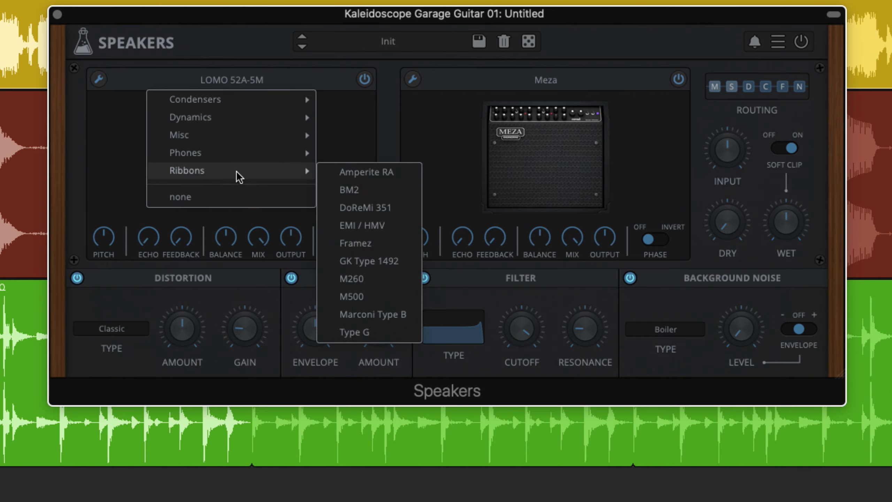
left_click(356, 181)
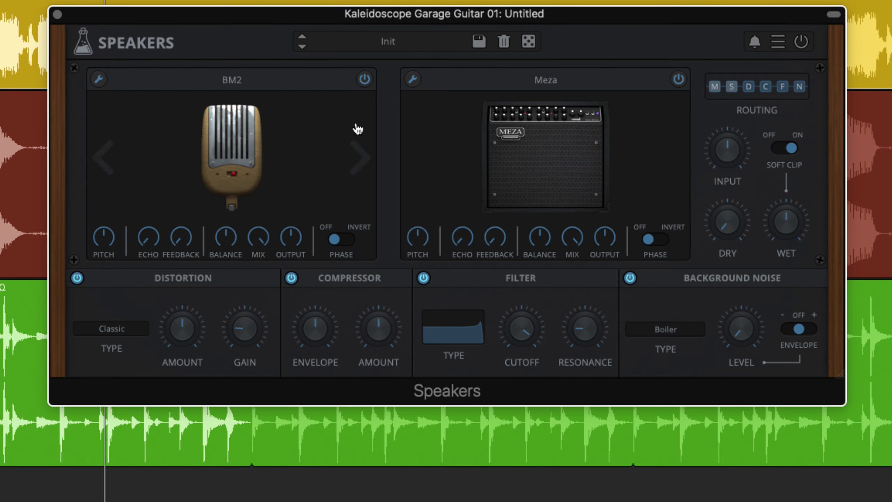
left_click(362, 155)
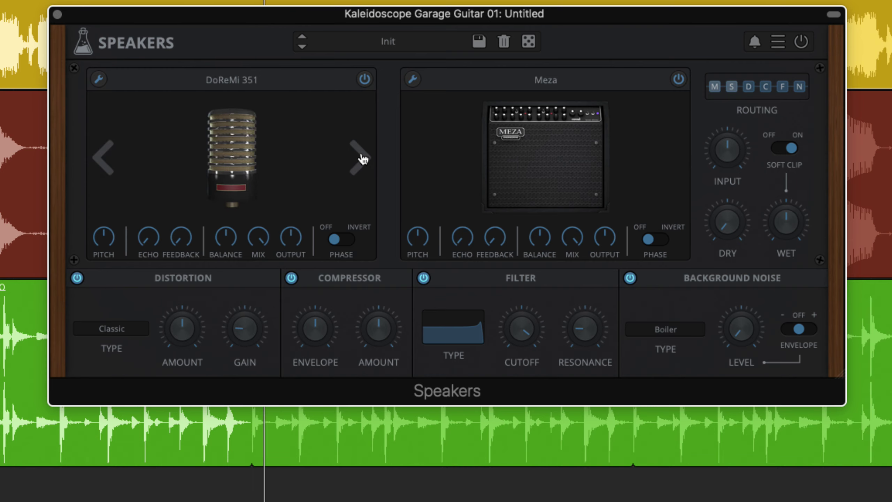
left_click(363, 159)
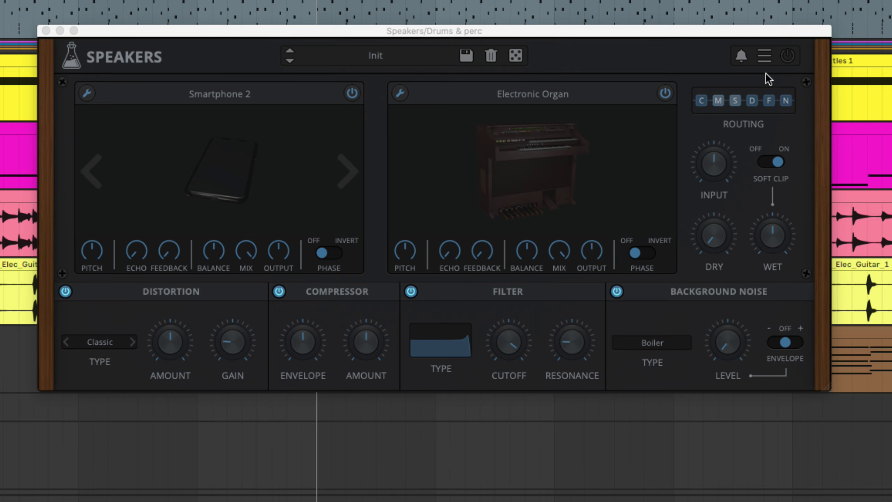
- Make the right-hand speaker a Boombox
left_click(532, 94)
mouse_move(531, 133)
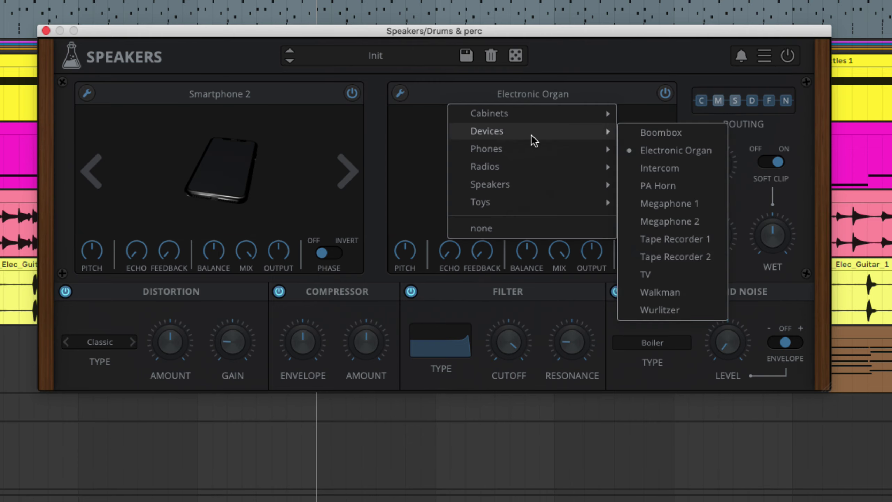
left_click(660, 133)
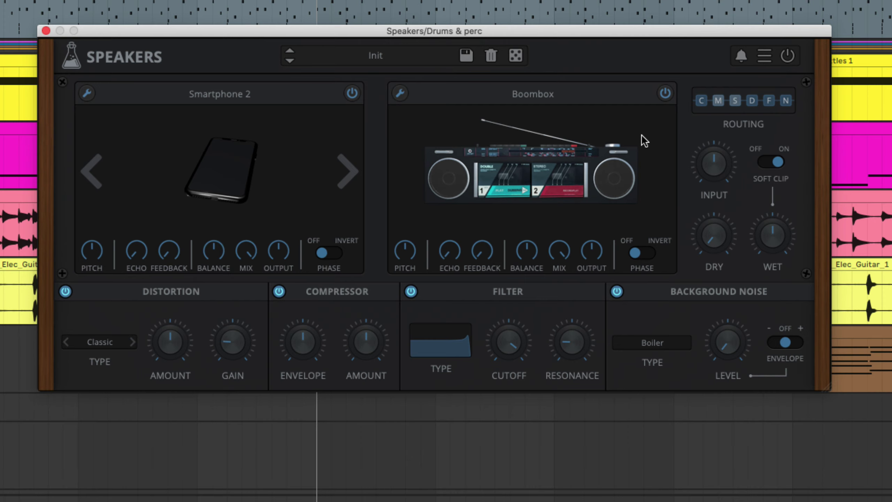
- Switch distortion to Bit Crusher at 8 bits and 10x downsampling, and lower the filter cutoff slightly
left_click(96, 342)
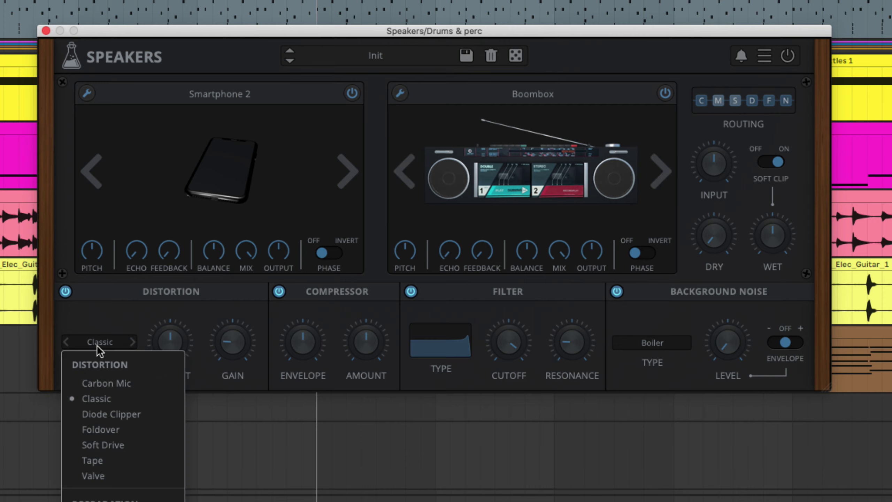
scroll(179, 426, "down", 3)
left_click(179, 427)
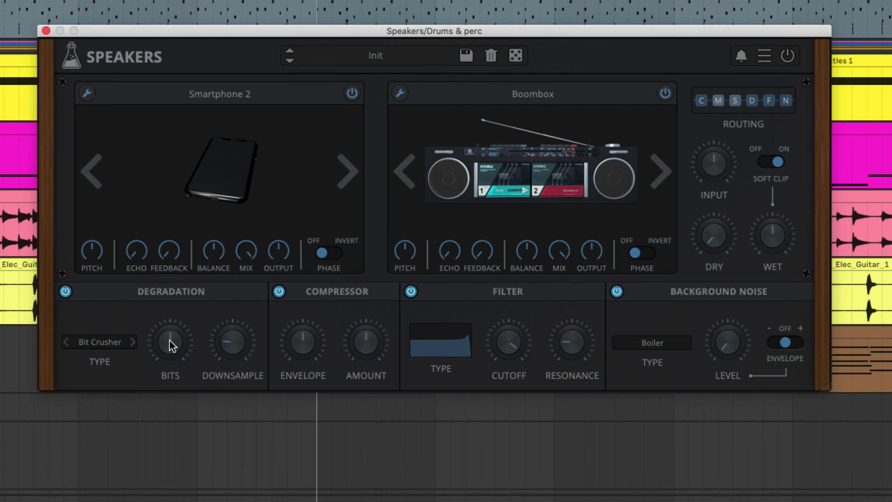
left_click_drag(169, 341, 167, 371)
left_click_drag(231, 341, 235, 325)
left_click_drag(525, 345, 508, 359)
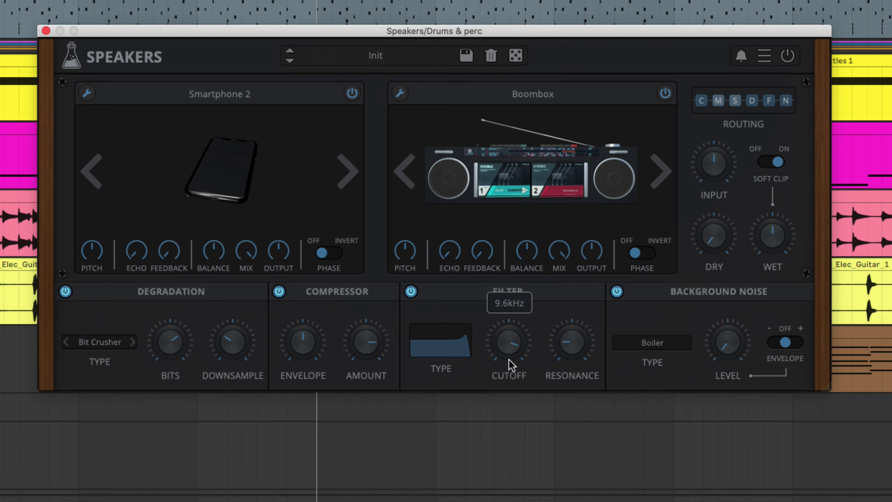
- Change the filter to HighPass 2-pole with a low cutoff near 578Hz
left_click(445, 347)
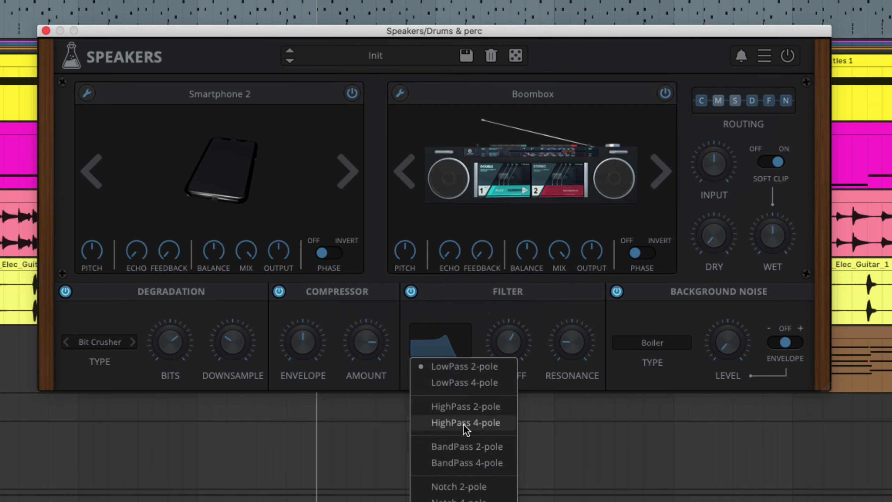
left_click(462, 411)
left_click_drag(509, 342, 503, 370)
- Set the background noise to Broken Radio at about 25% level with envelope +
left_click(632, 343)
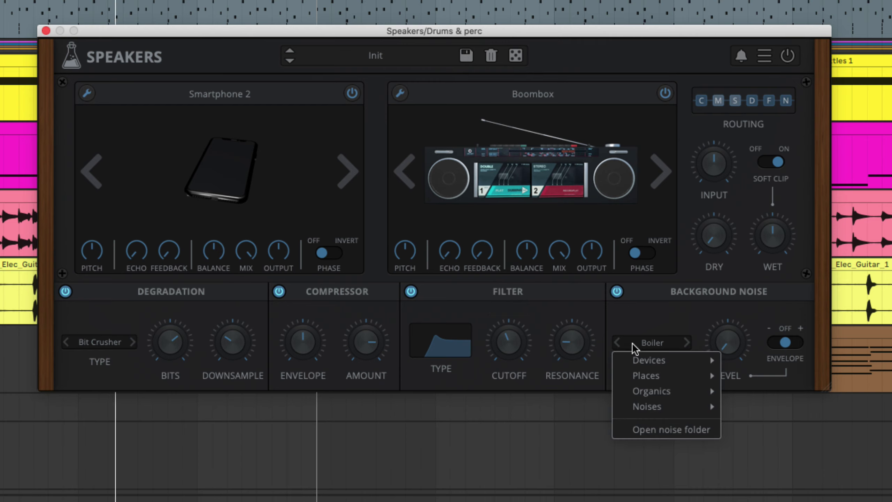
mouse_move(680, 368)
left_click(751, 376)
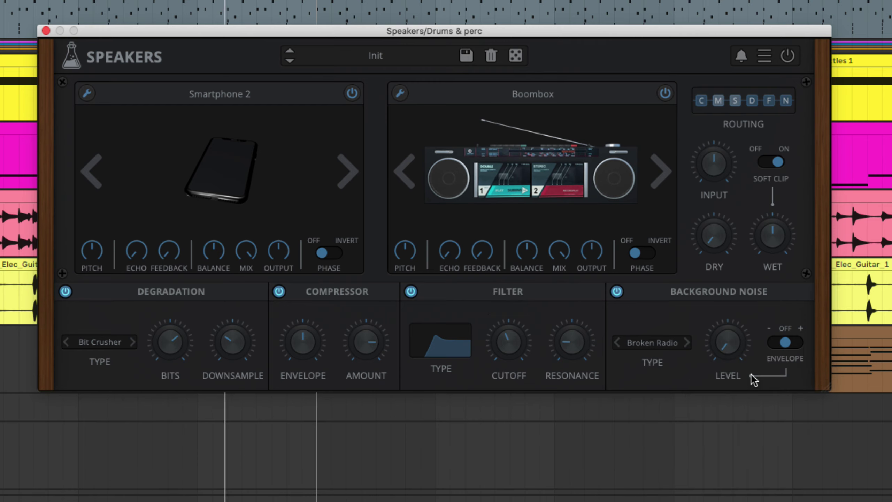
left_click_drag(726, 336, 732, 284)
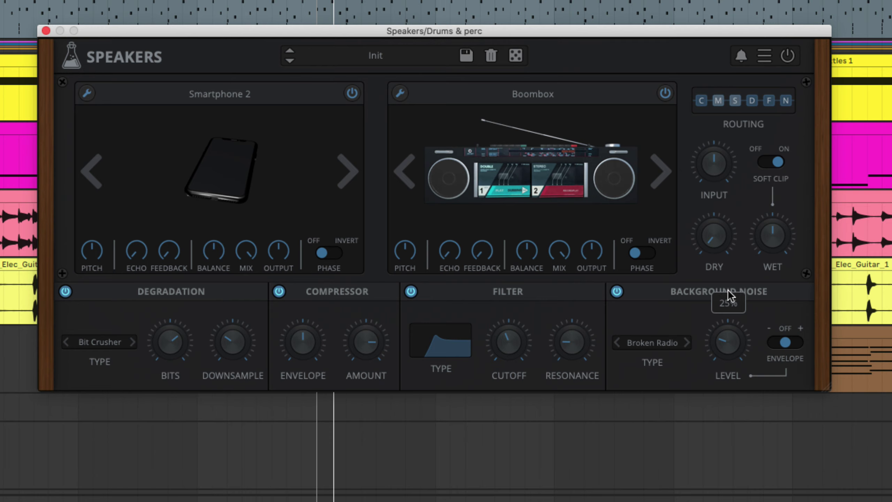
left_click_drag(783, 342, 828, 341)
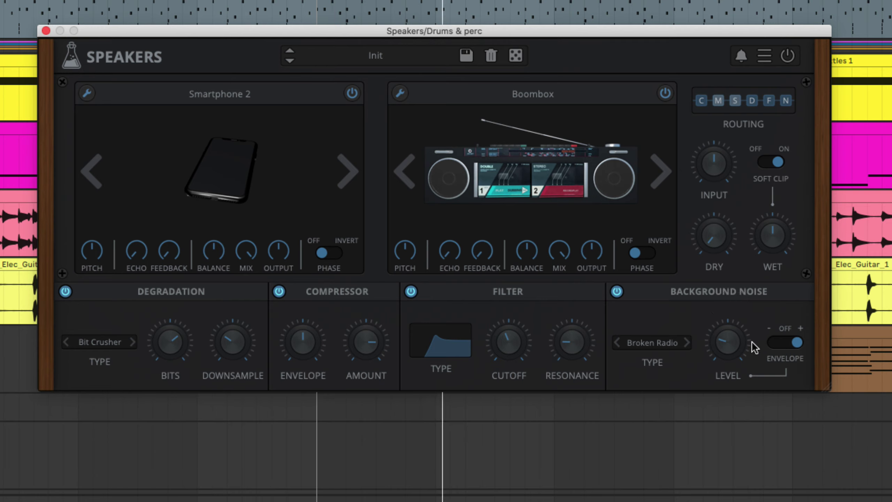
- In the routing view, move Compressor to the front of the chain with Input feeding it
left_click(743, 101)
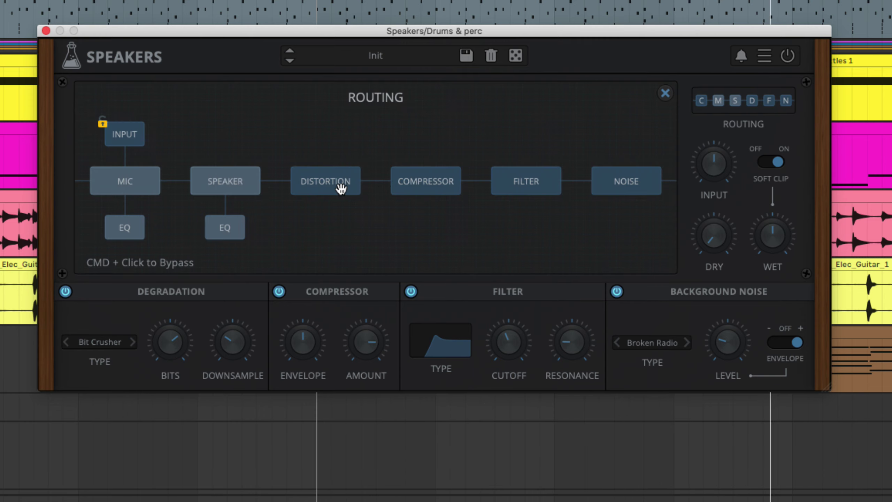
left_click_drag(415, 189, 159, 180)
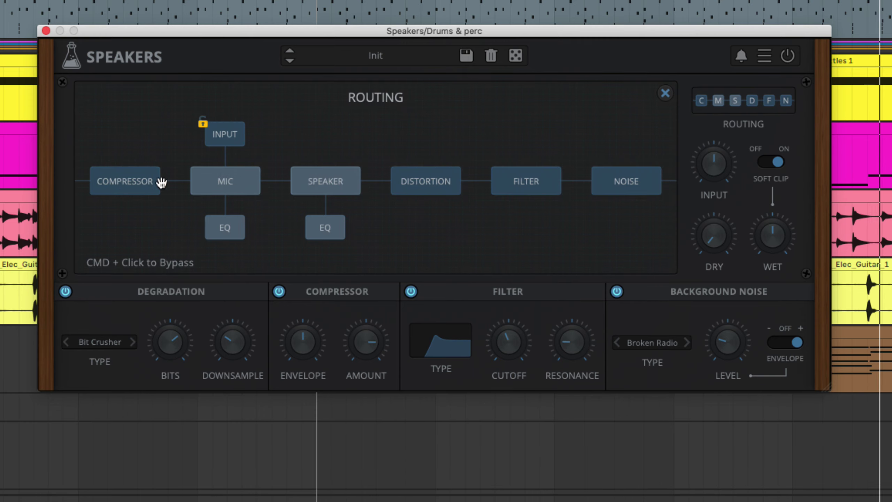
left_click_drag(223, 138, 139, 137)
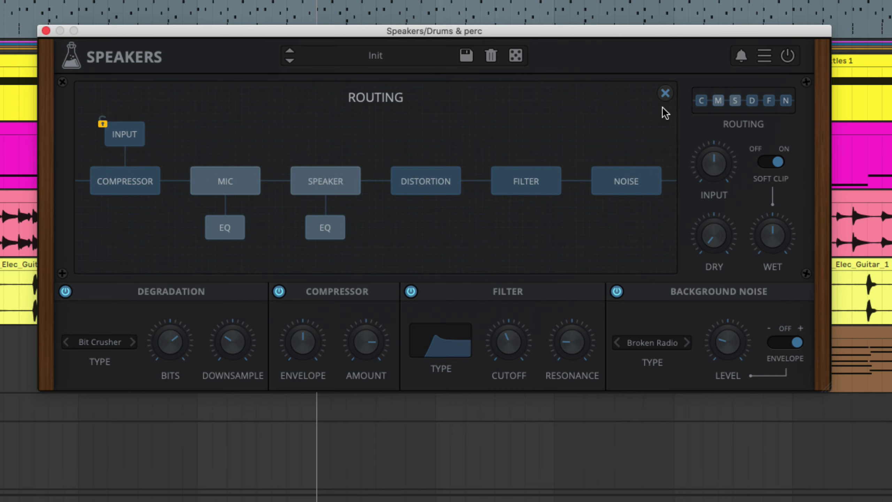
left_click(665, 94)
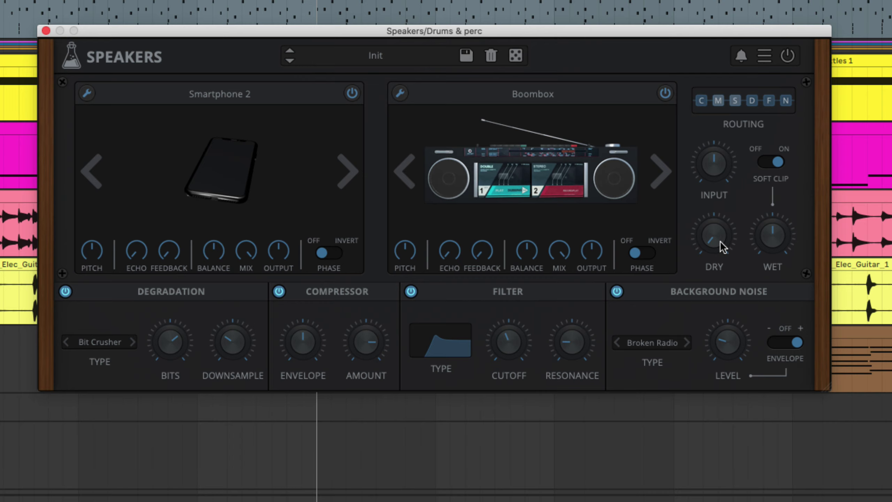
- Raise the dry and wet levels, bypassing the plugin once to compare
left_click_drag(720, 242, 735, 163)
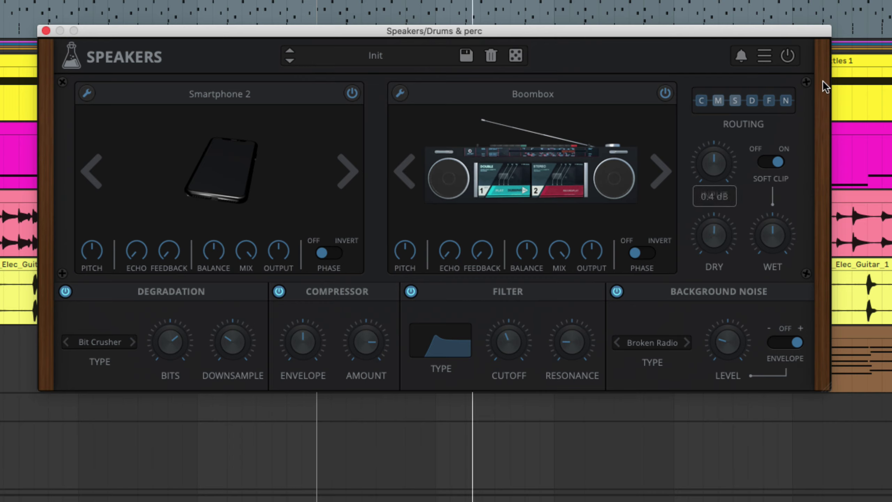
left_click(788, 57)
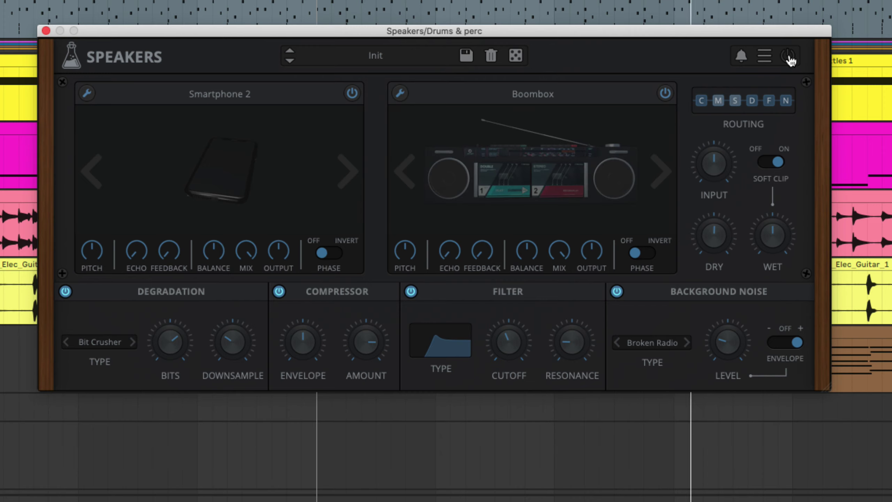
left_click(789, 57)
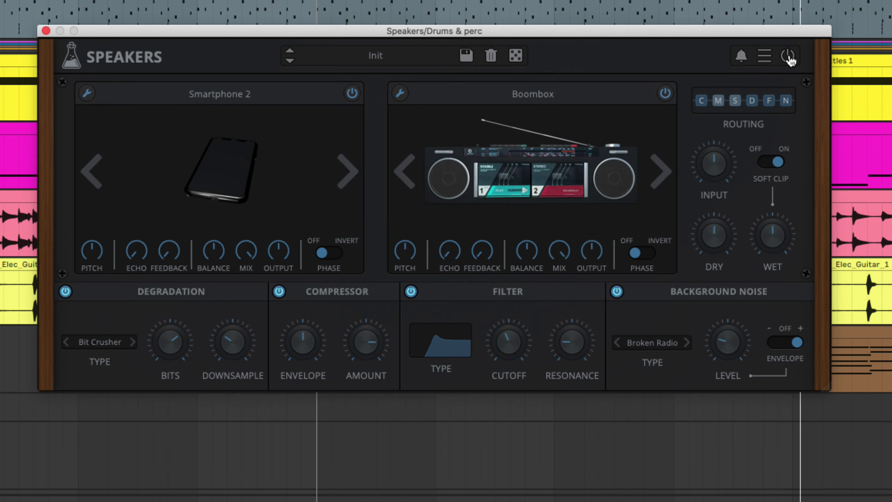
left_click_drag(765, 245, 719, 232)
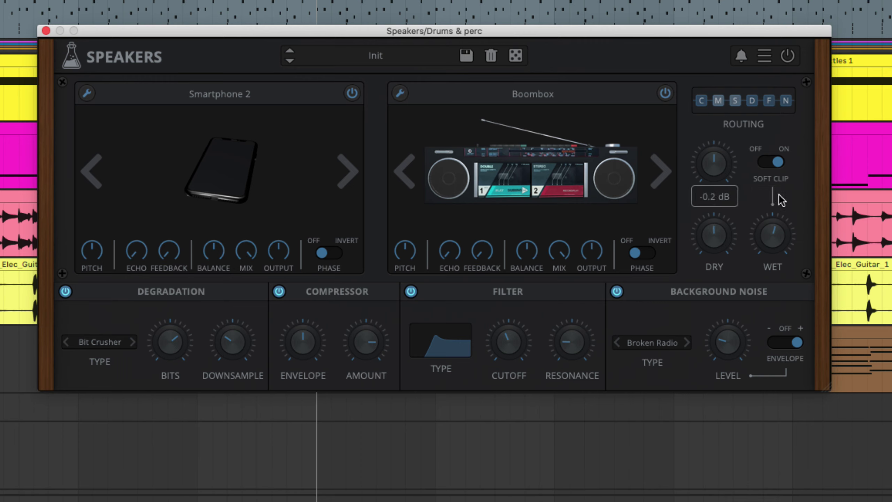
left_click_drag(770, 241, 772, 235)
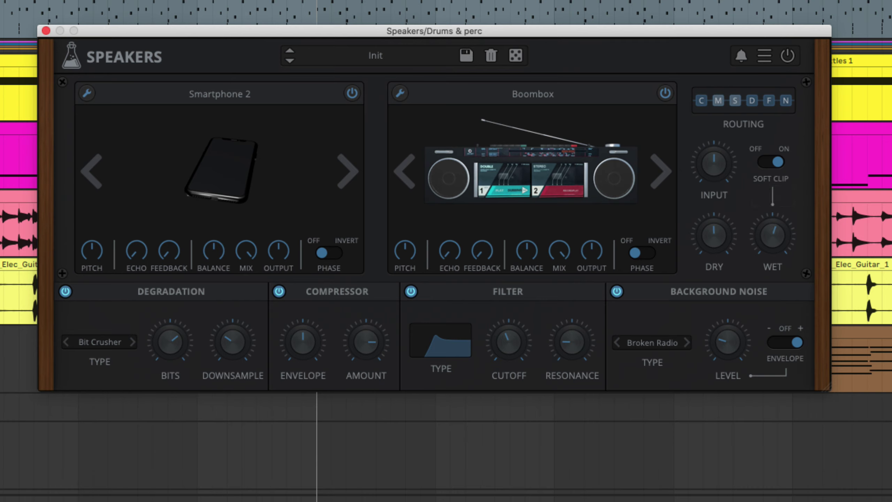
- Start playback and lower the bit crusher to 11 bits with 11x downsampling
key("space")
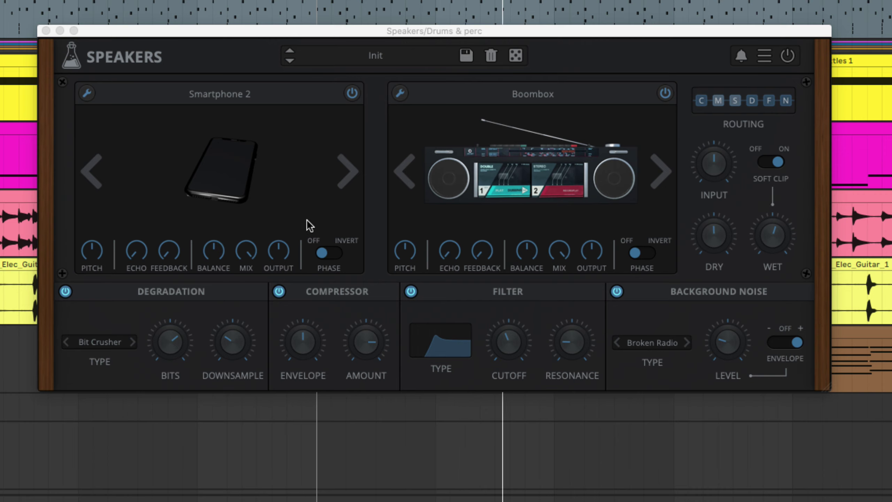
left_click_drag(172, 337, 165, 381)
left_click(238, 358)
left_click_drag(238, 357, 229, 382)
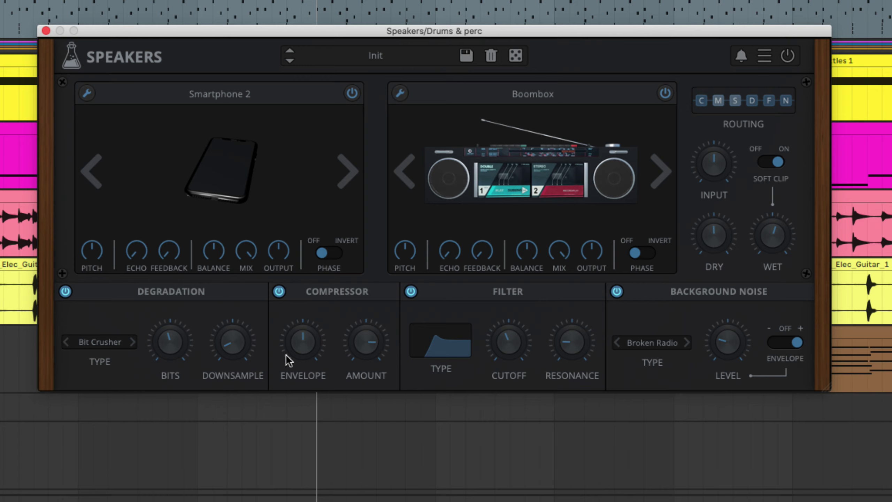
- A/B the plugin against bypass during playback, then raise the Broken Radio noise level to 30%
left_click(788, 56)
key("space")
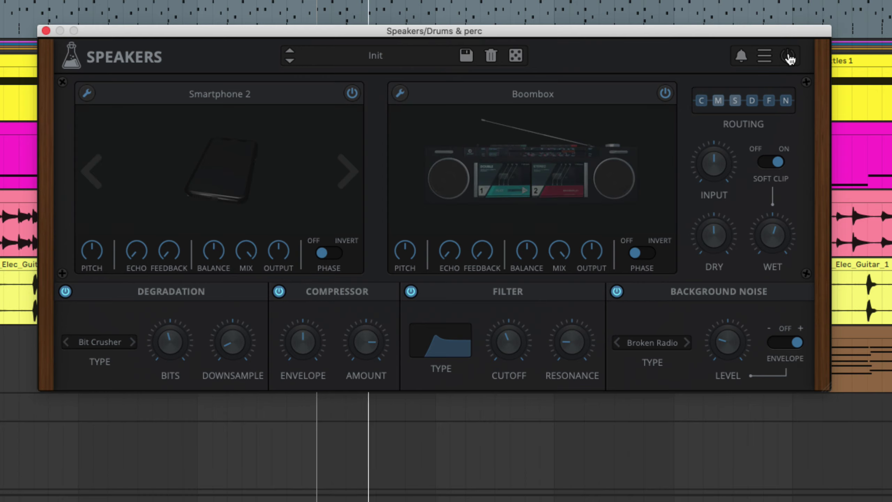
left_click(789, 57)
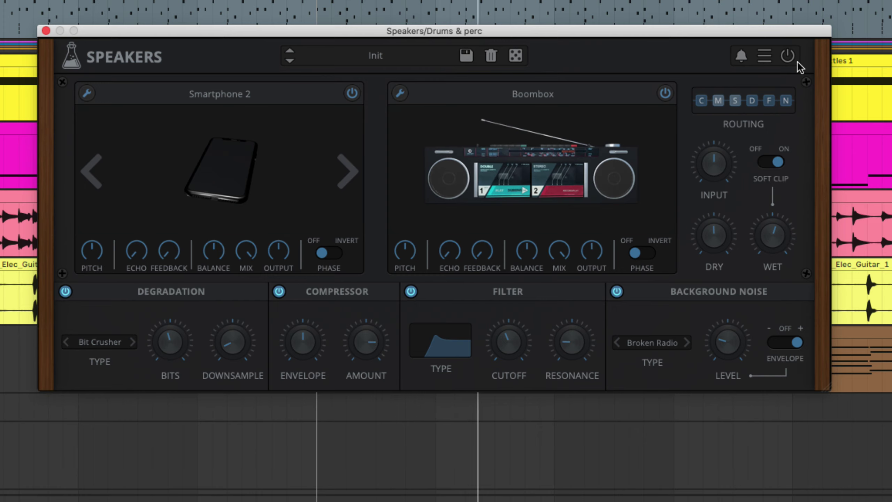
left_click(789, 59)
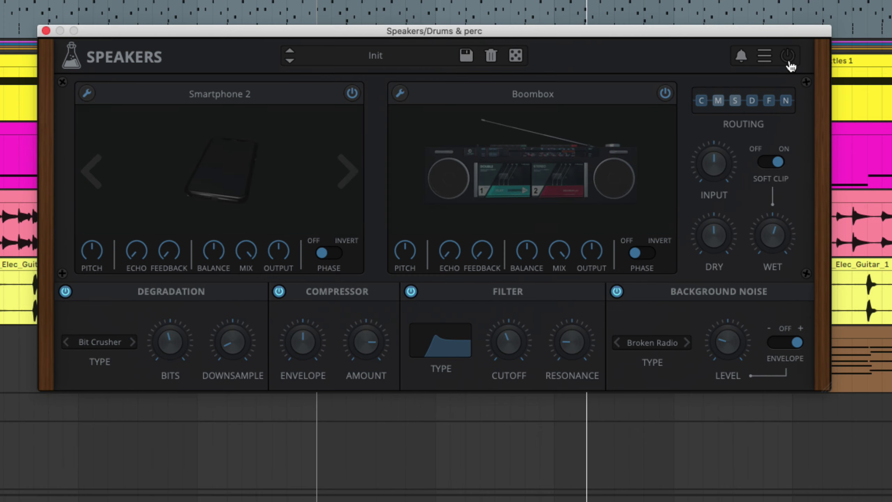
left_click(788, 58)
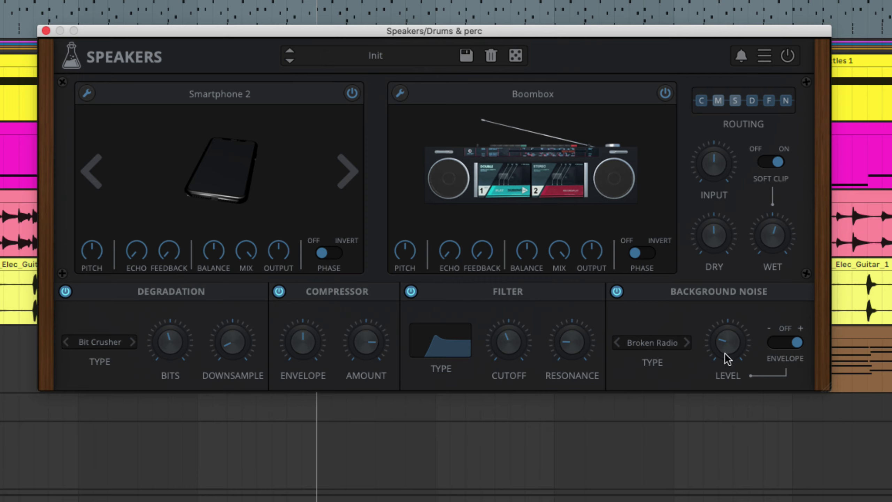
left_click_drag(725, 359, 722, 338)
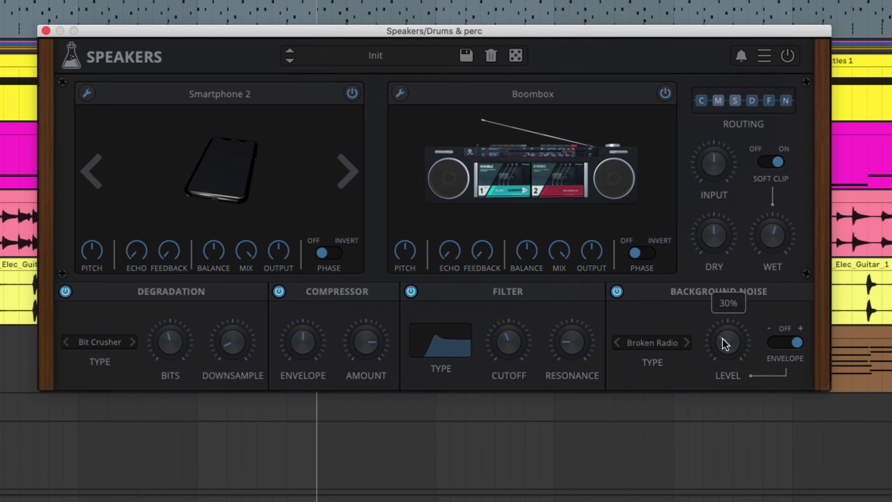